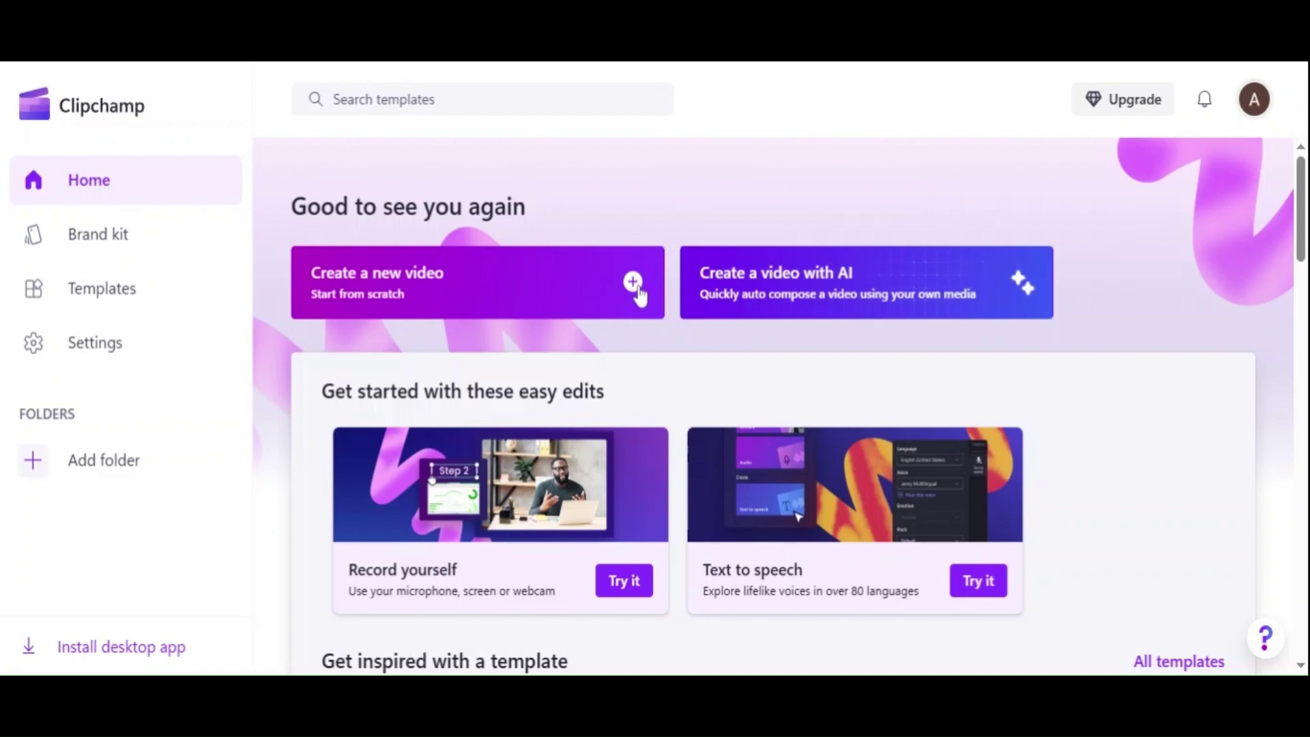
Create a new video from scratch and add a text to speech clip to its timeline.
left_click(639, 294)
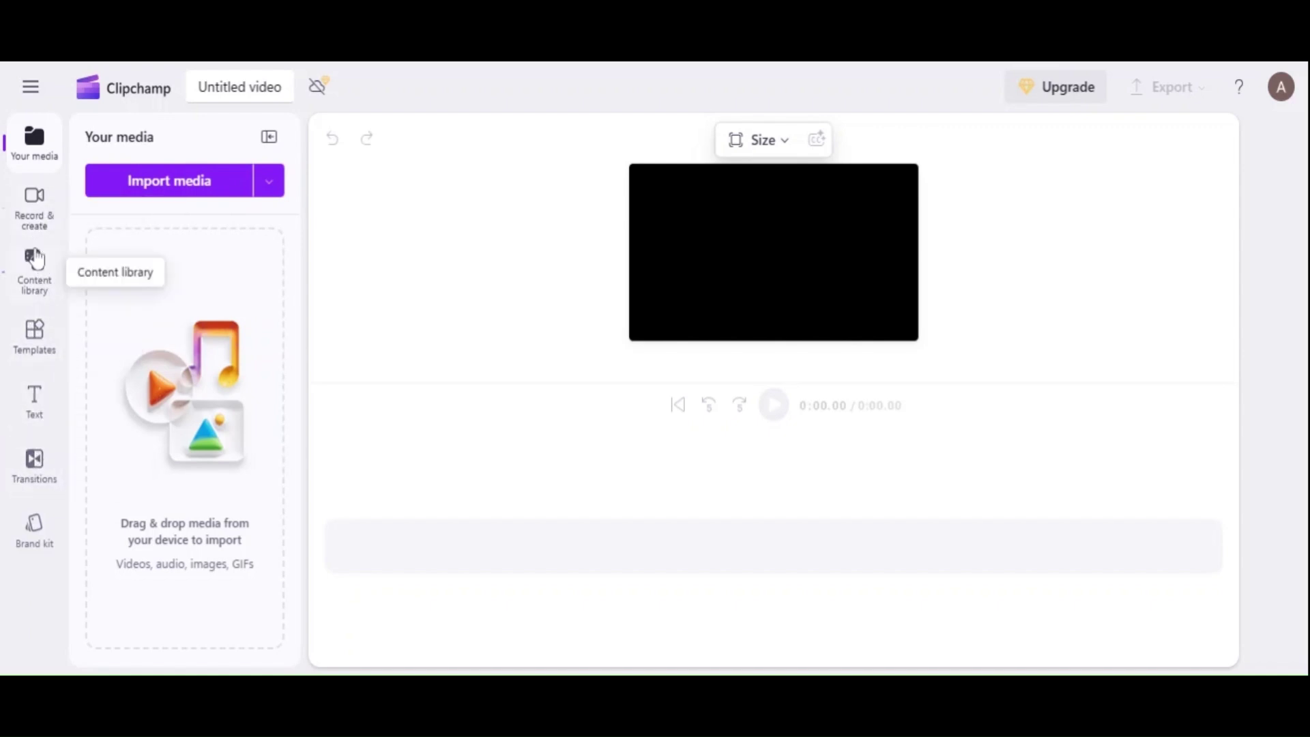
left_click(45, 221)
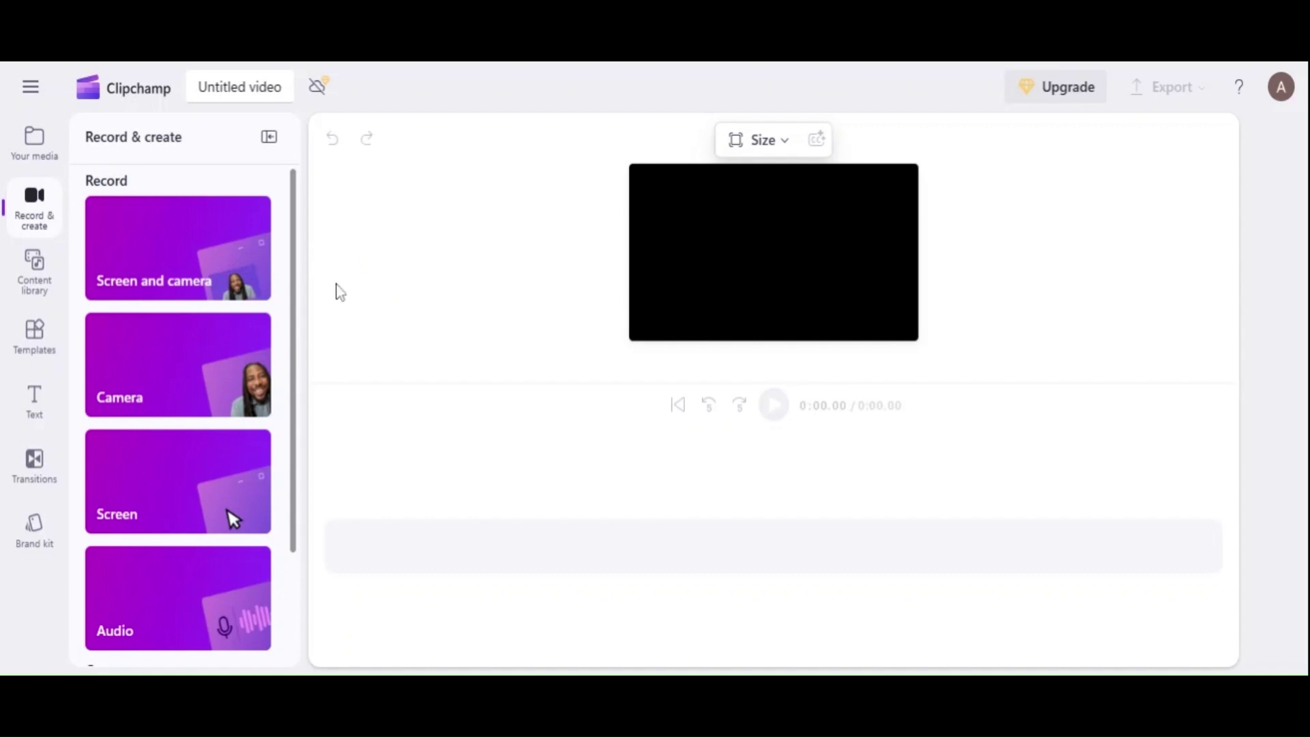
scroll(296, 253, "down", 1)
scroll(300, 264, "down", 1)
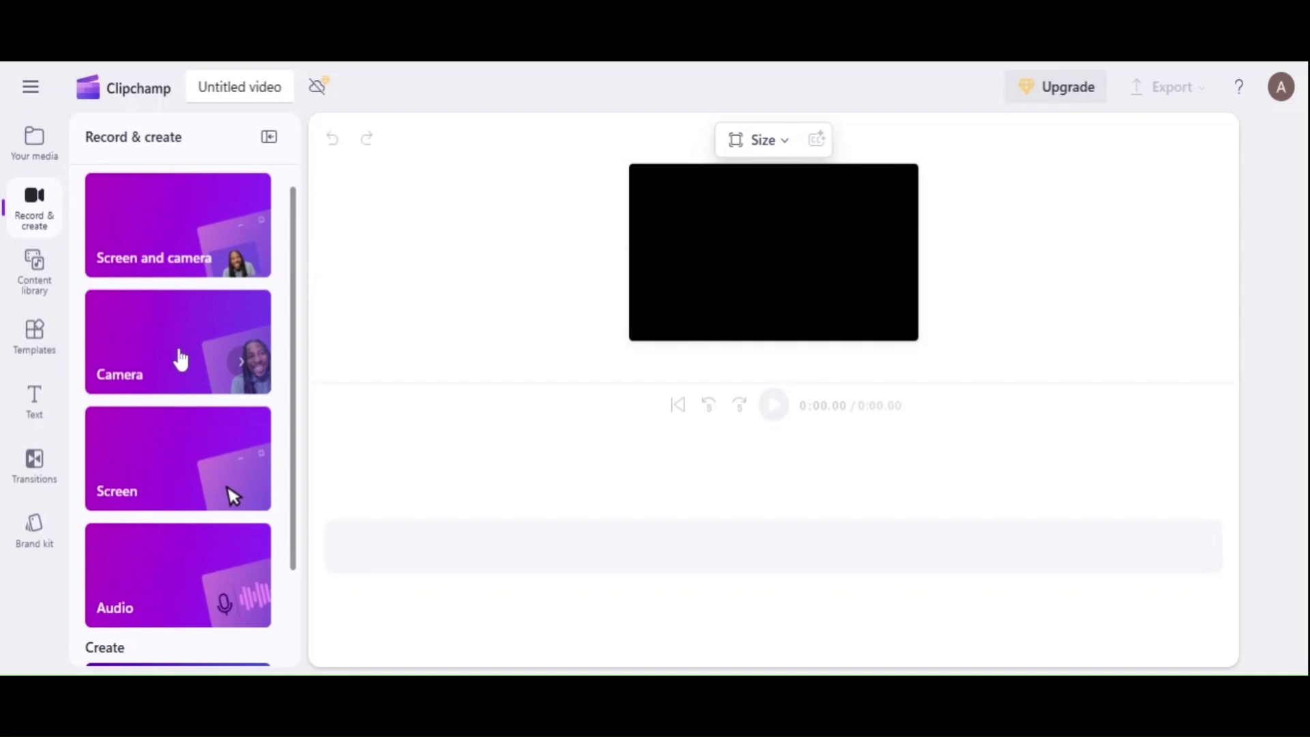
scroll(300, 309, "down", 2)
scroll(301, 331, "down", 1)
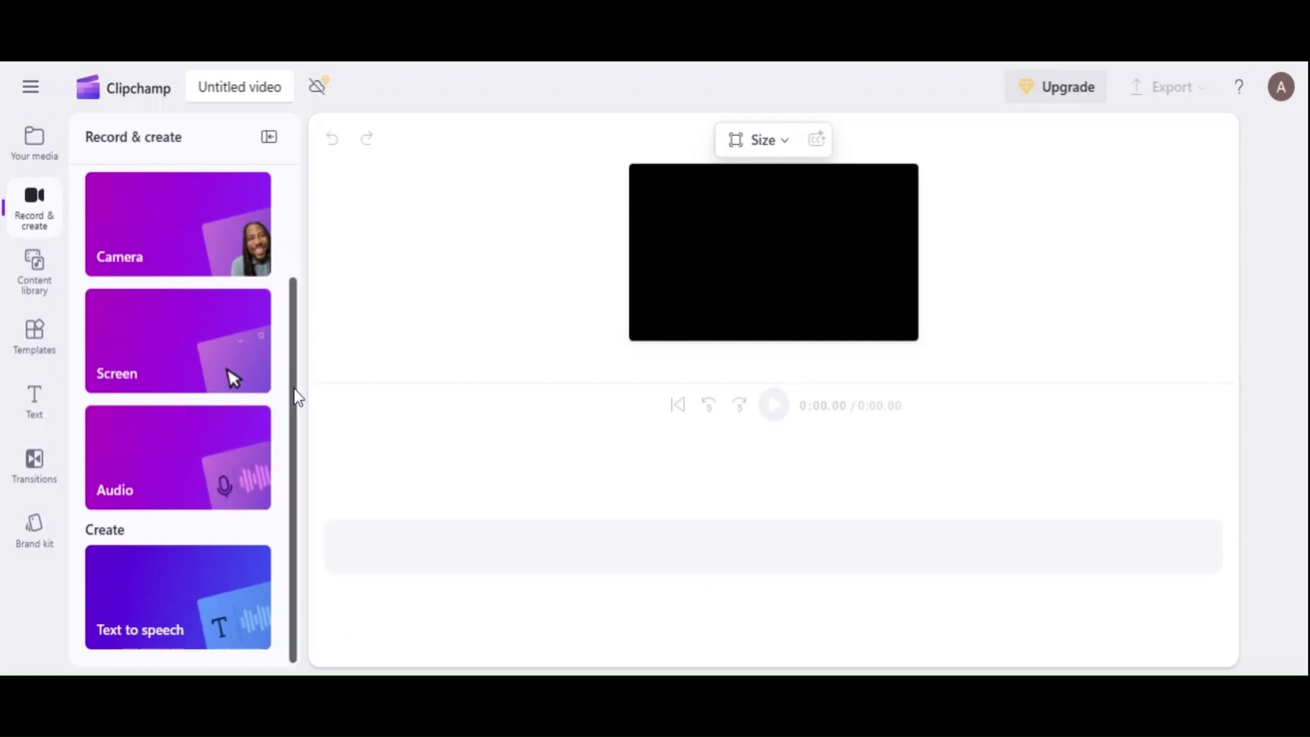
left_click_drag(298, 398, 300, 245)
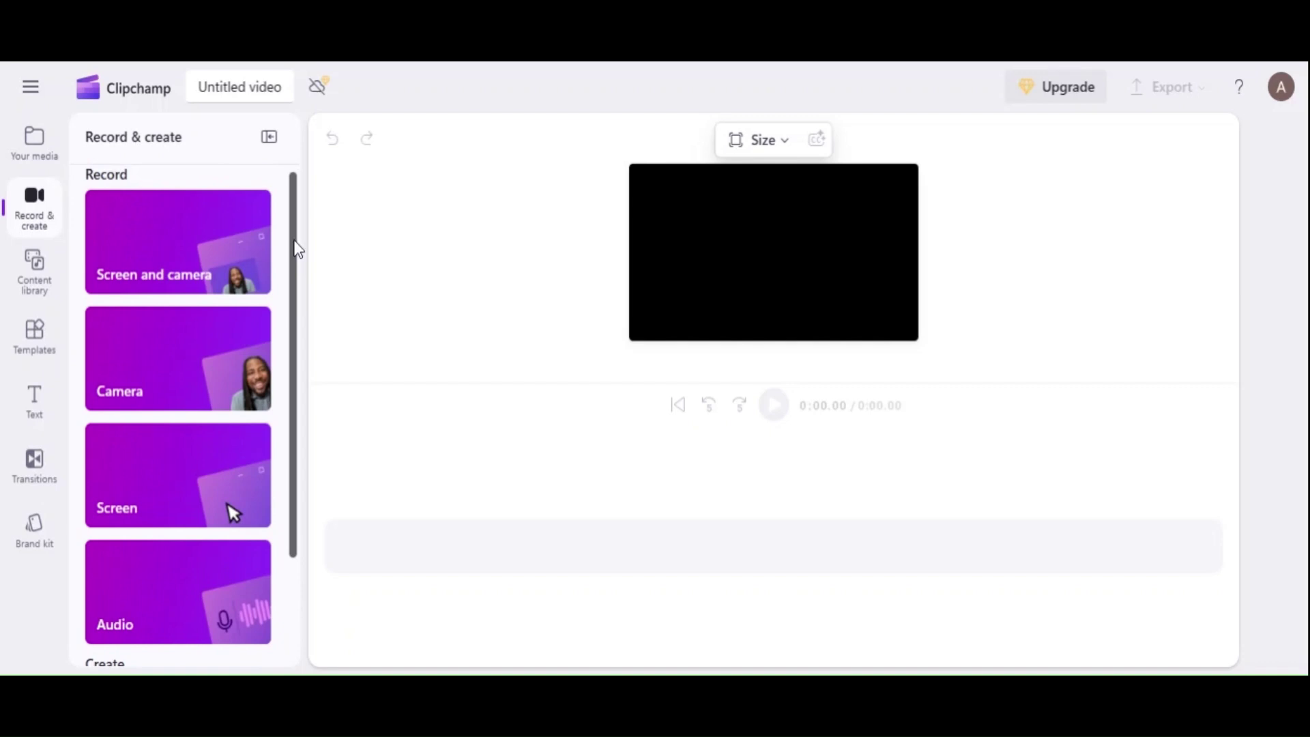
left_click_drag(299, 249, 300, 383)
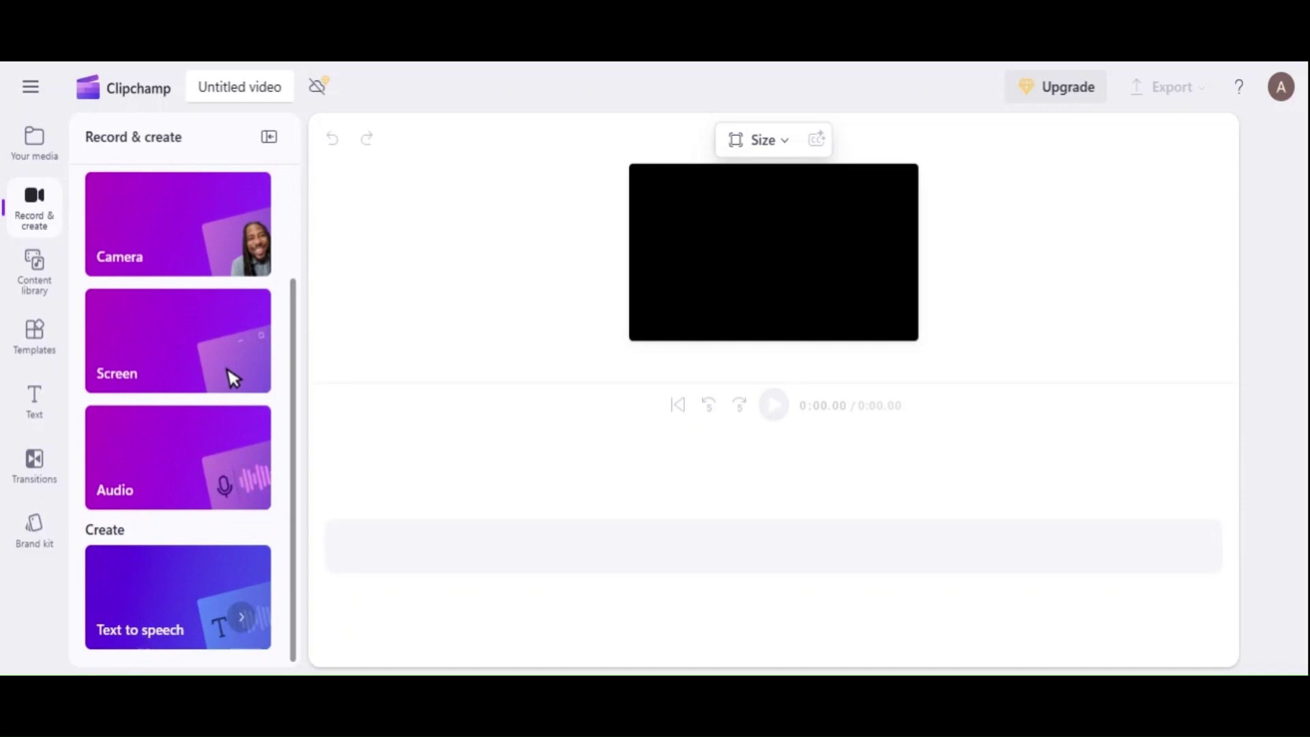
left_click(175, 621)
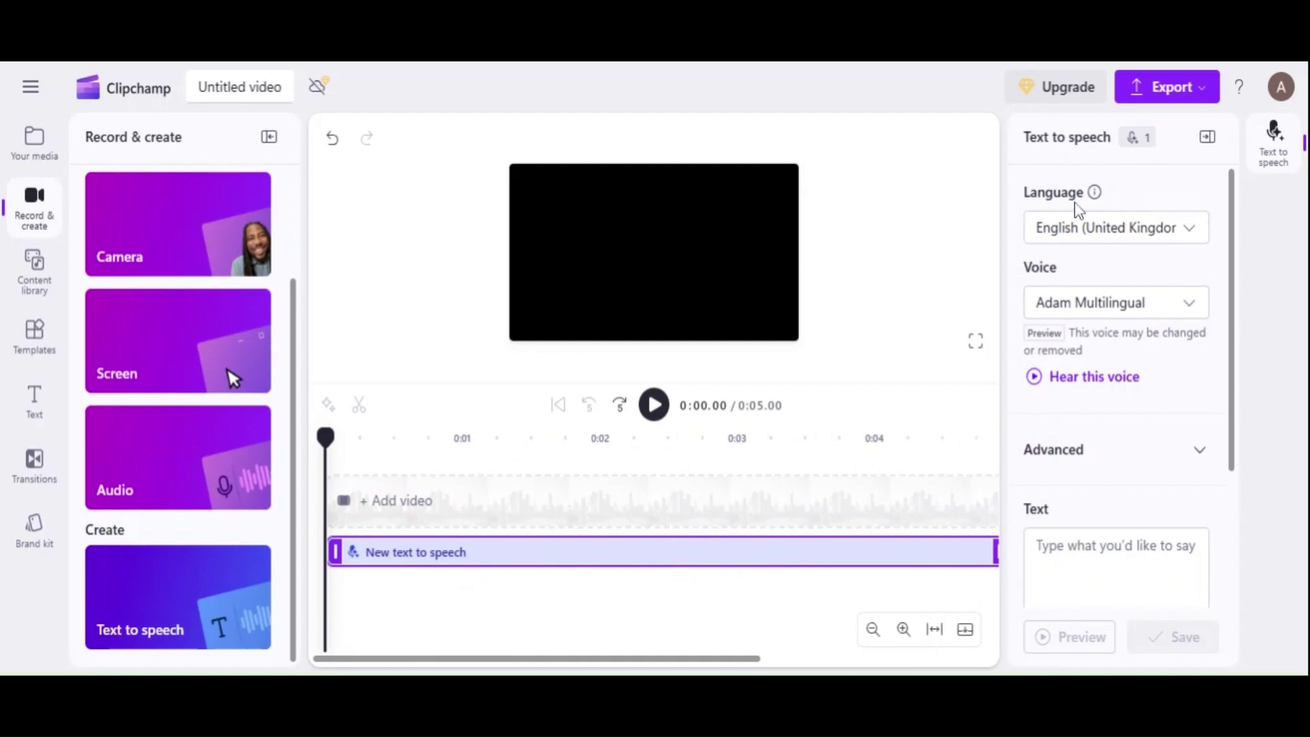
Browse the available speech languages and choose English (United Kingdom).
left_click(1191, 227)
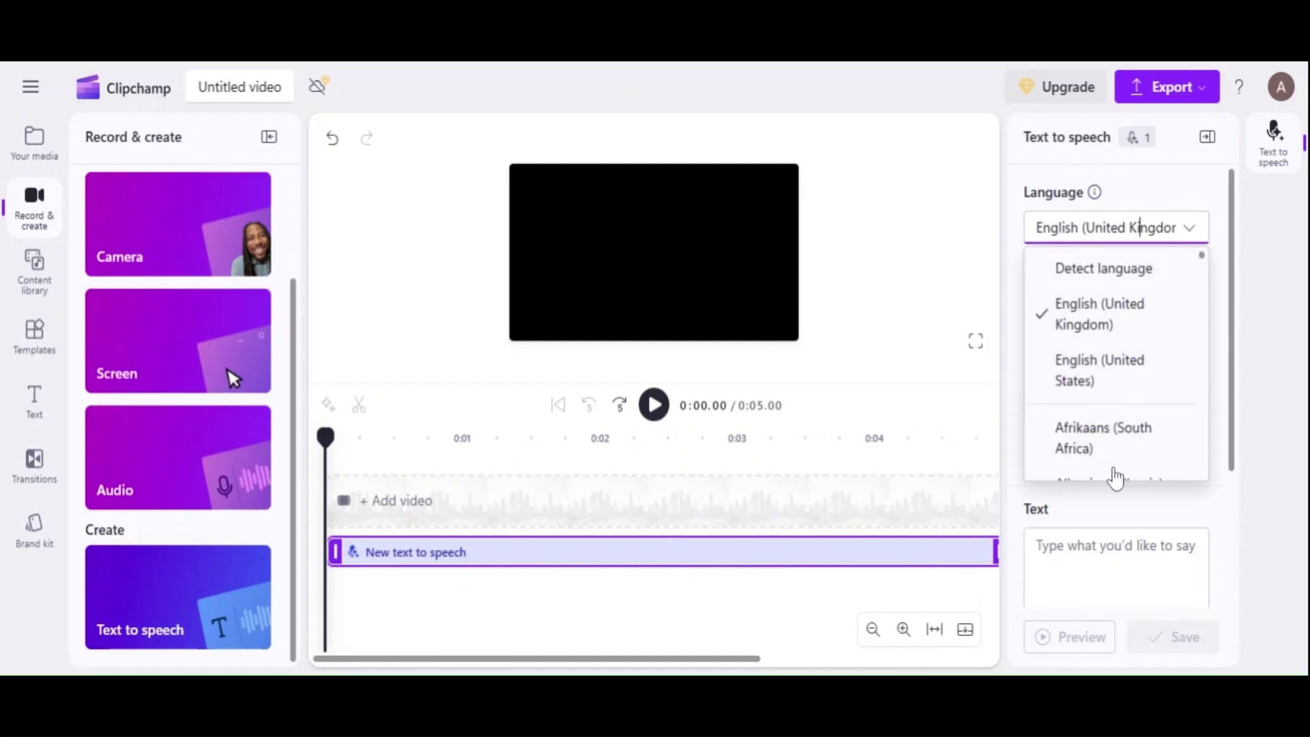
left_click_drag(1202, 256, 1212, 369)
scroll(1211, 369, "down", 1)
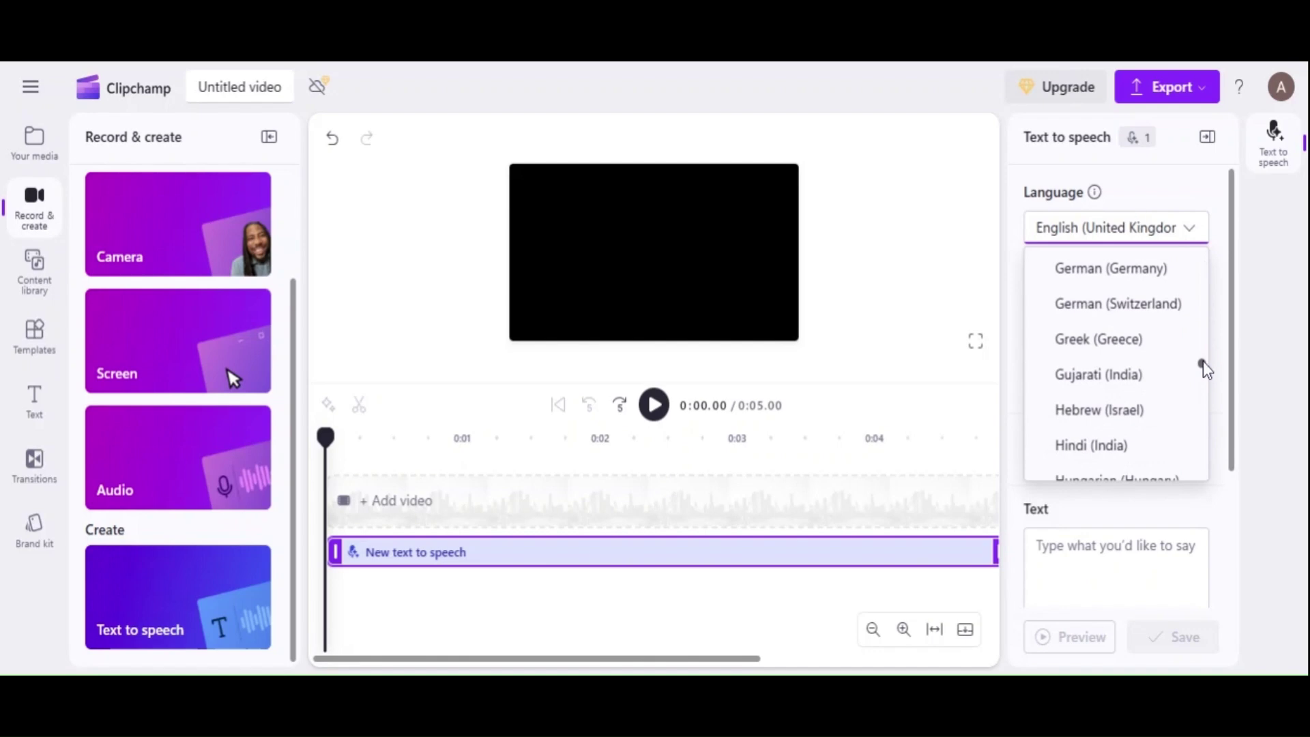
left_click_drag(1202, 361, 1203, 408)
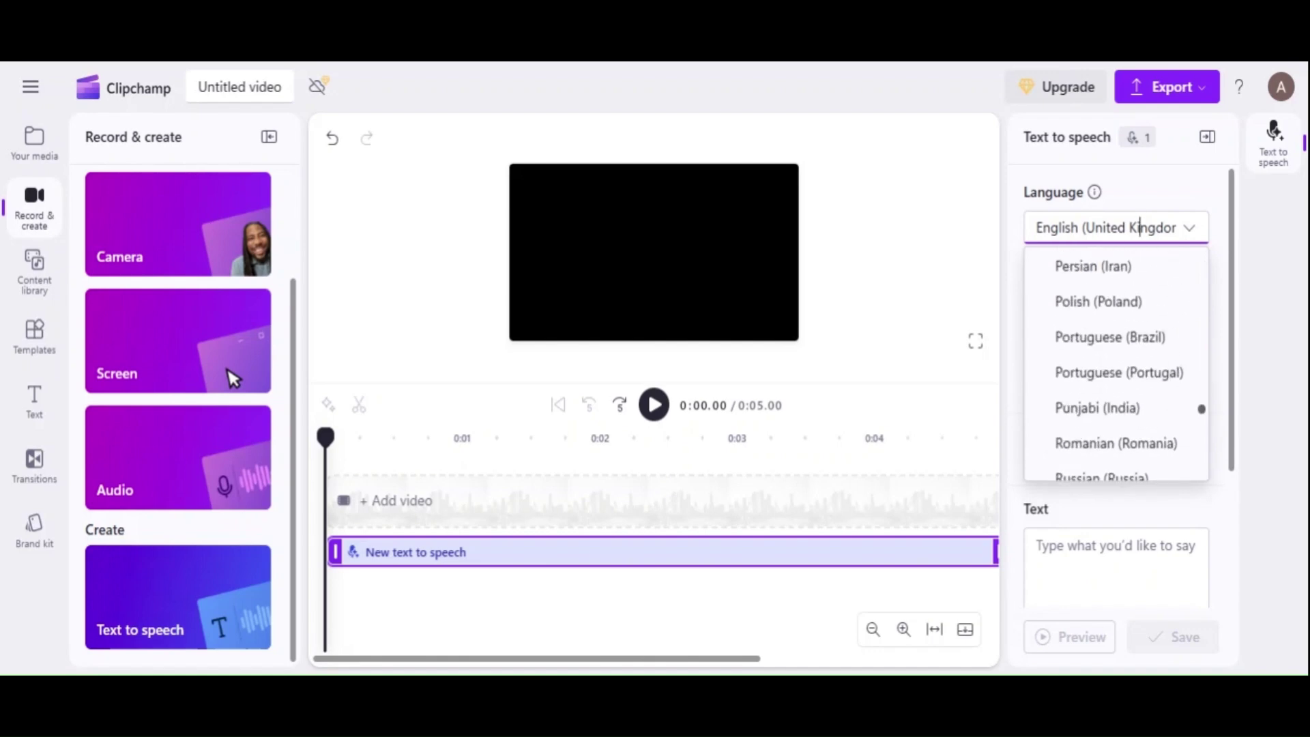
left_click_drag(1202, 408, 1204, 247)
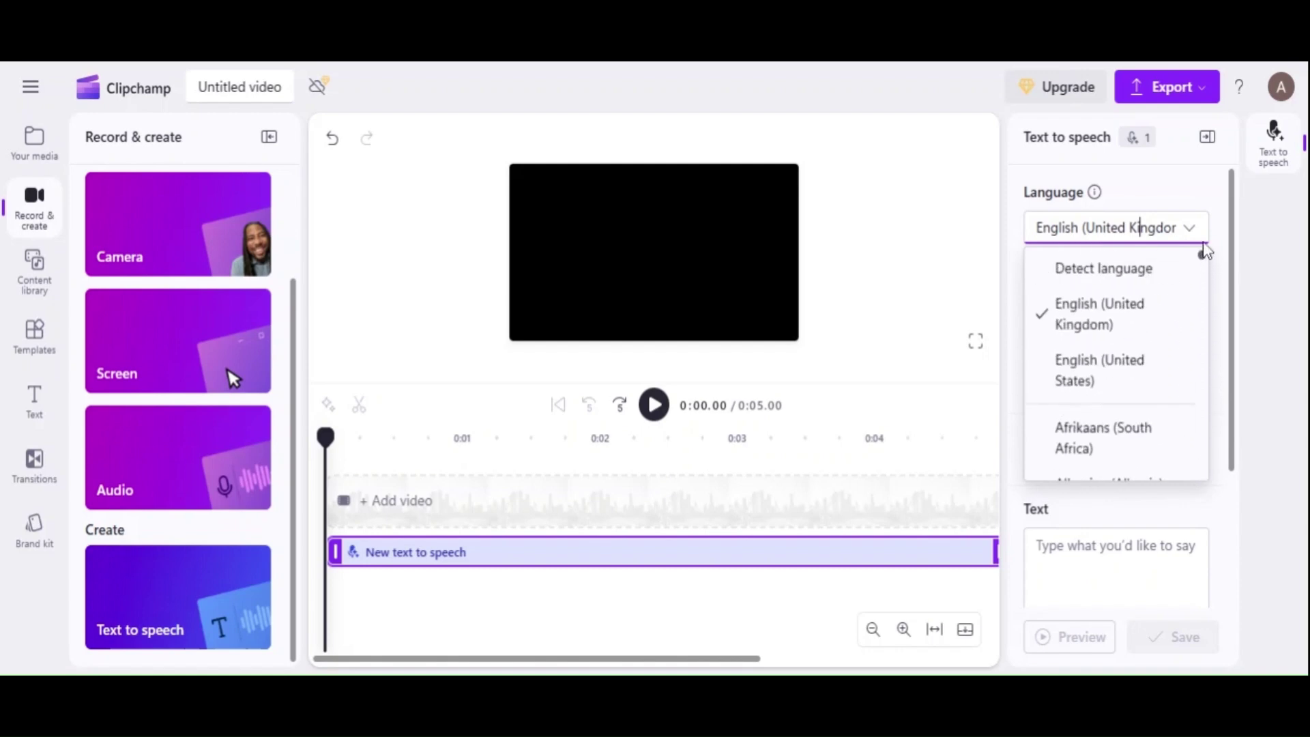
left_click(1126, 326)
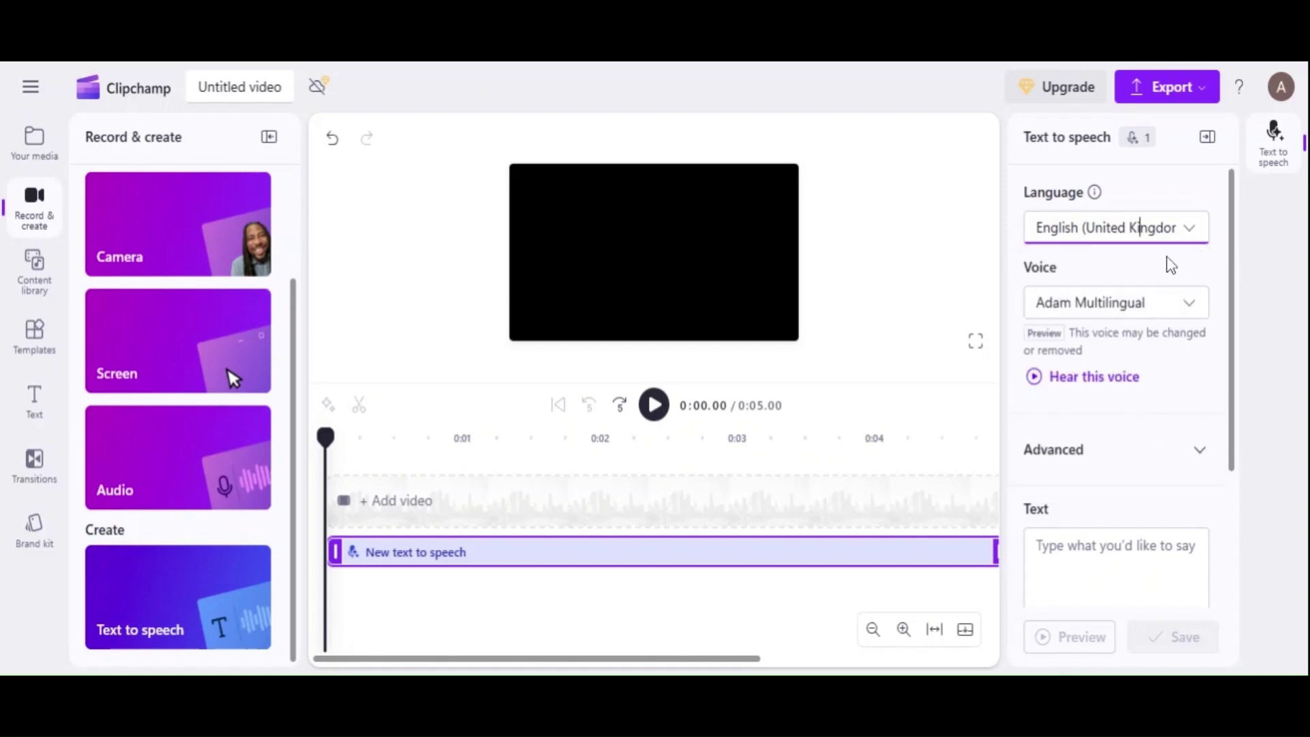
Select the Adam Multilingual voice for the speech clip and listen to its sample.
left_click(1190, 308)
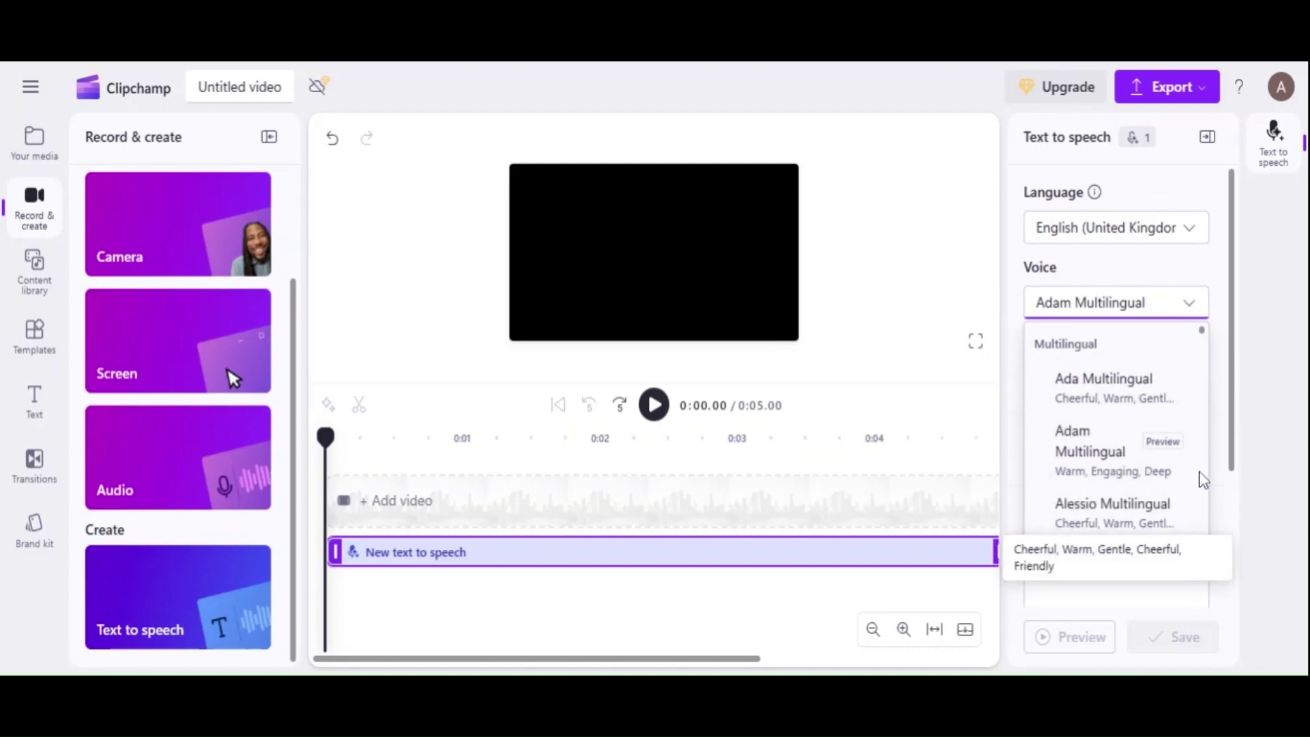
left_click_drag(1202, 334, 1201, 354)
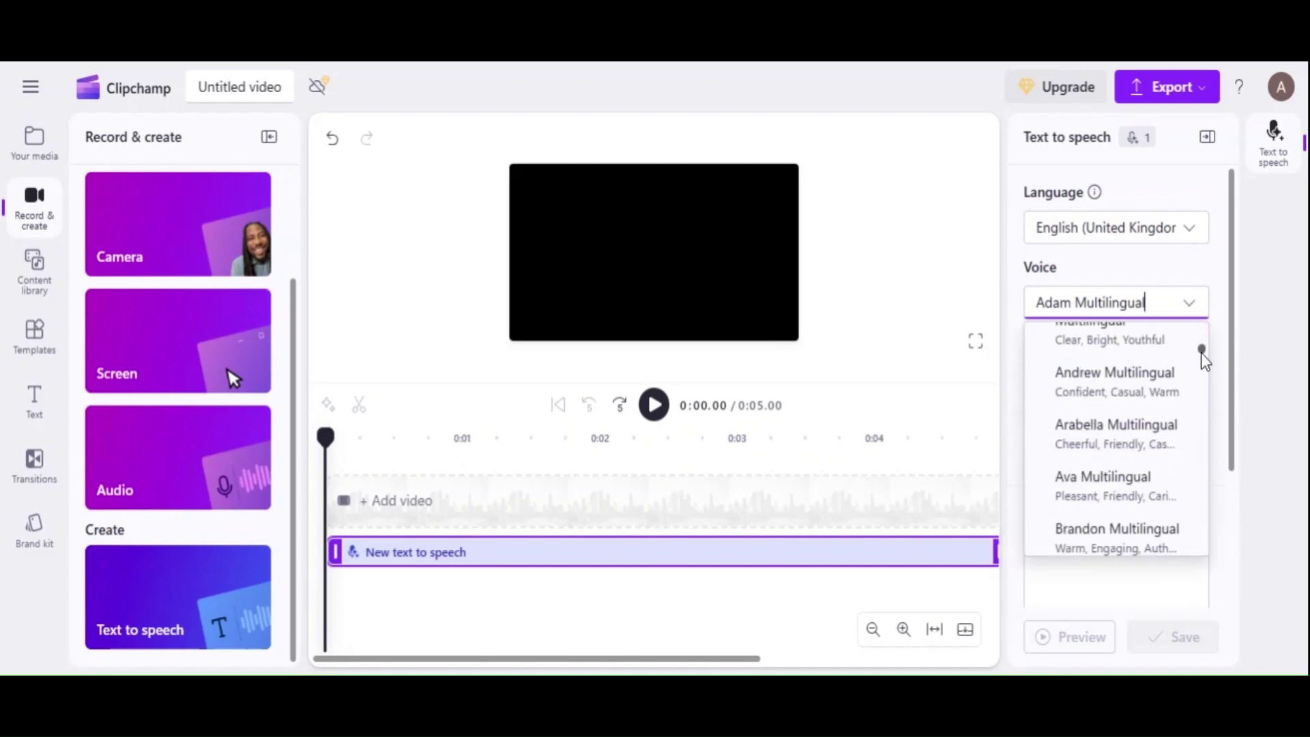
left_click_drag(1205, 361, 1205, 329)
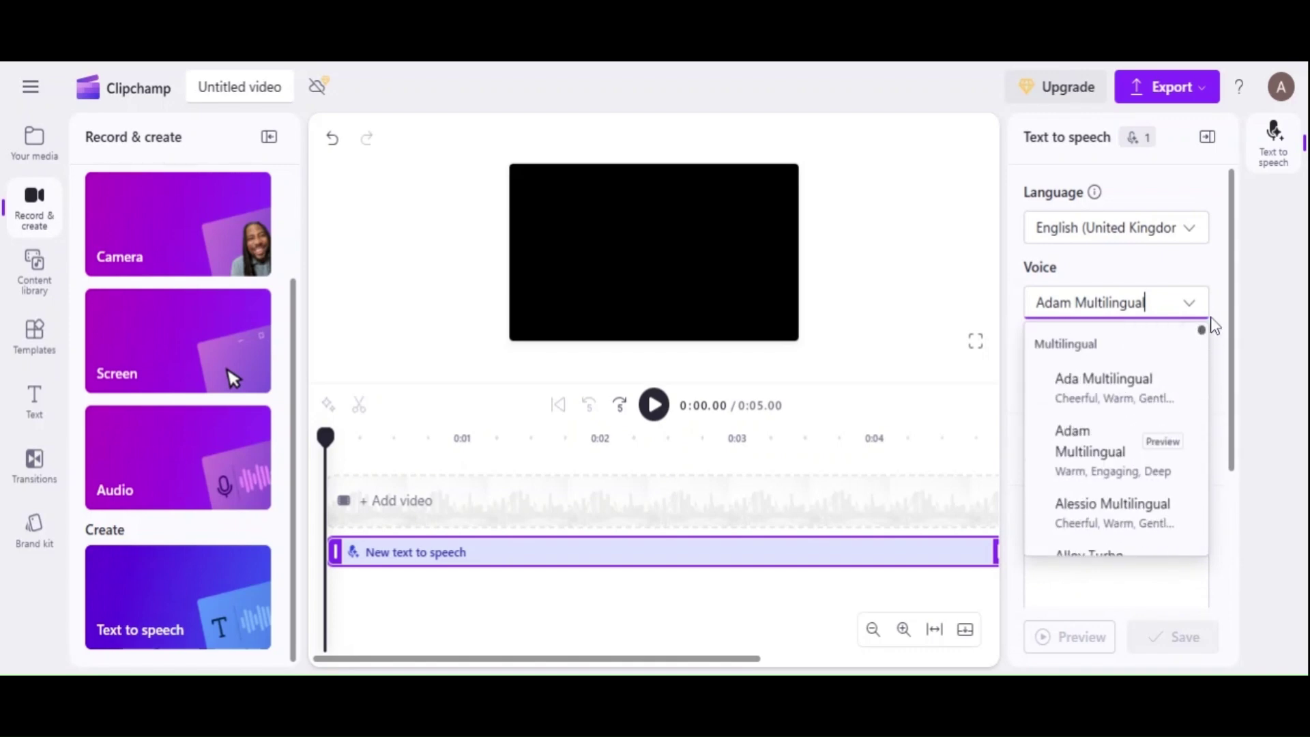
left_click(1103, 442)
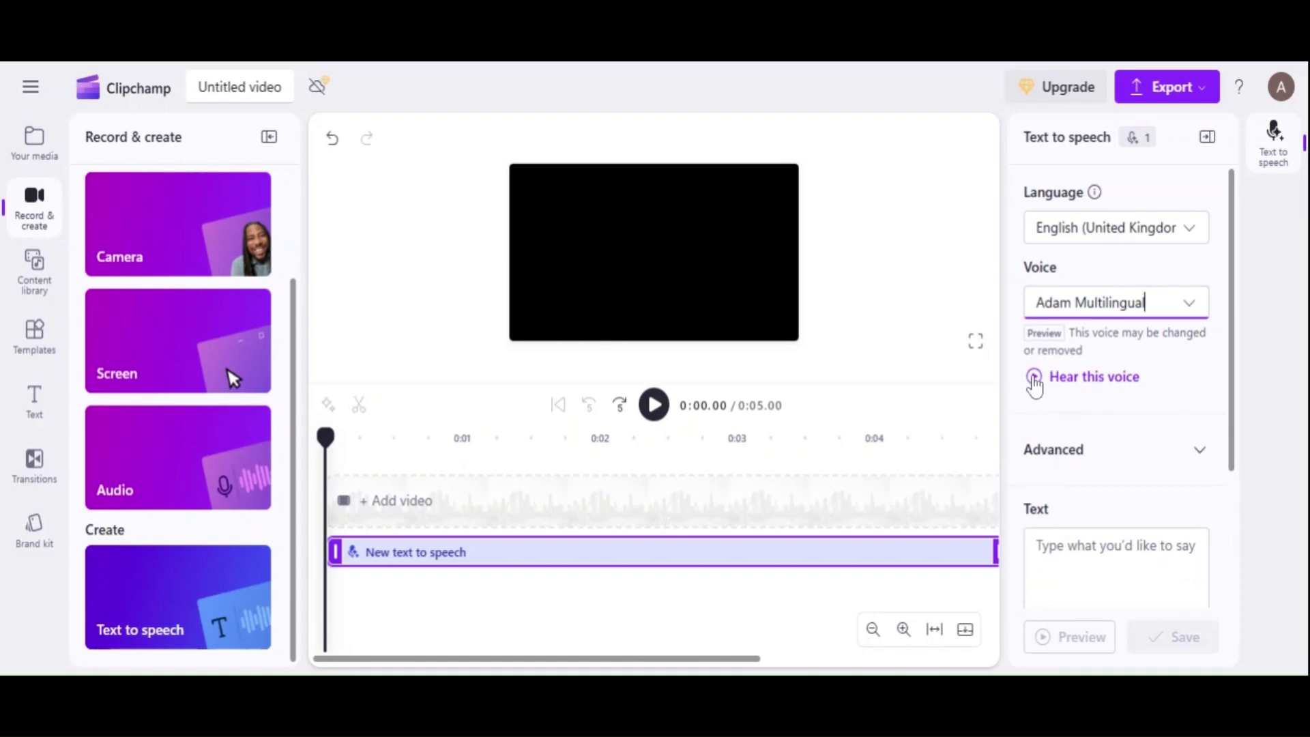
left_click(1034, 381)
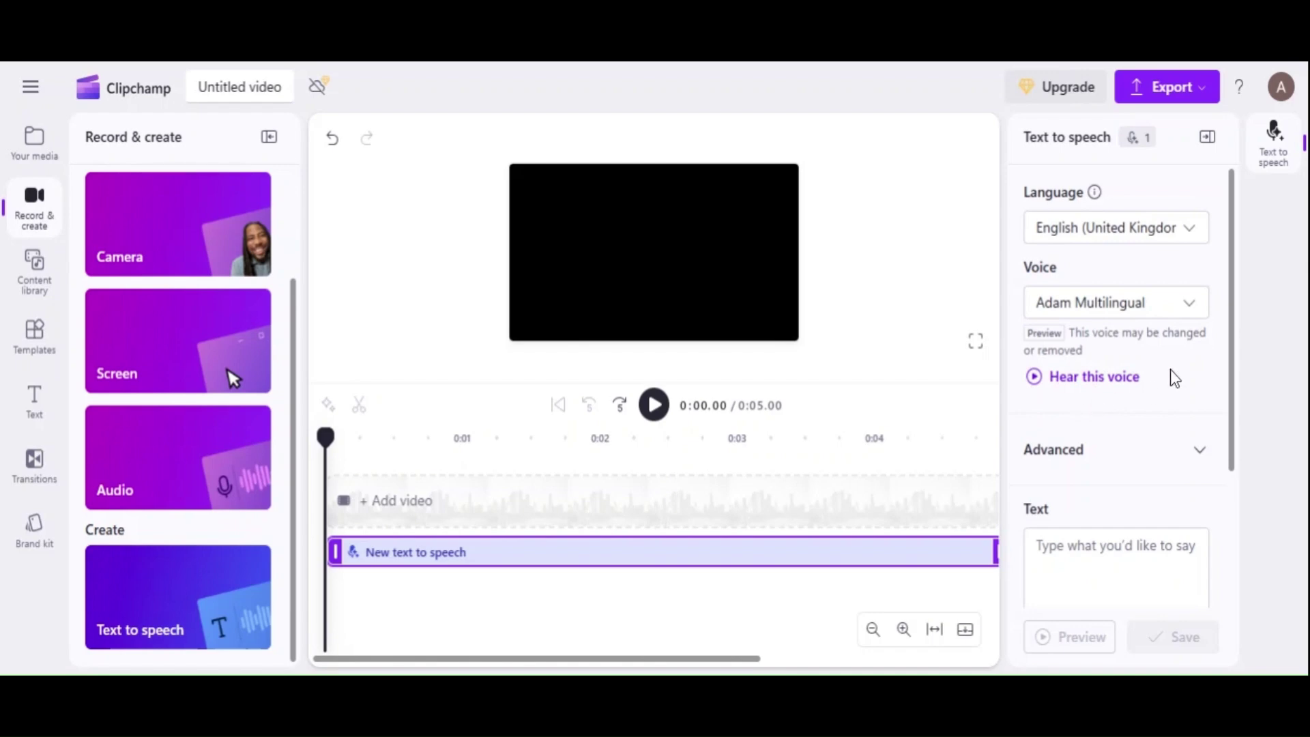
Expand the advanced speech settings and review the vocal pitch options and pace setting.
scroll(1235, 355, "down", 2)
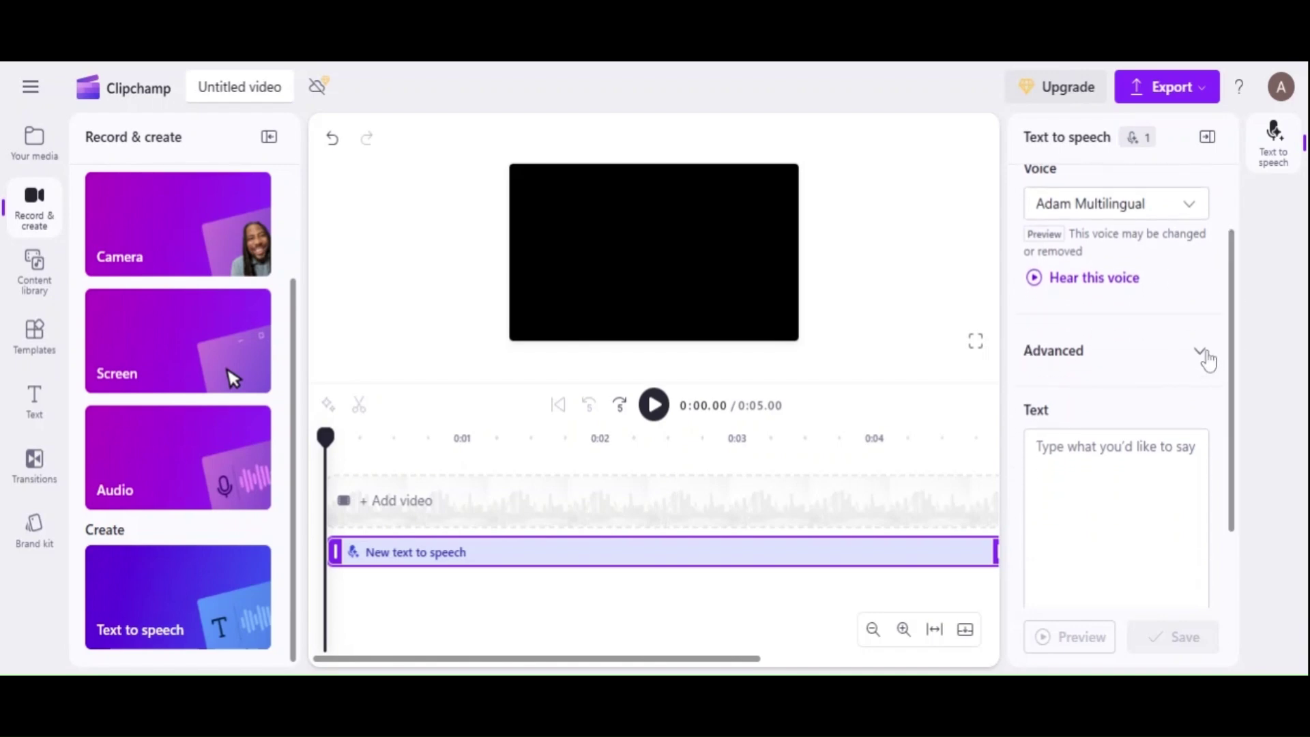
left_click(1208, 360)
left_click(1191, 432)
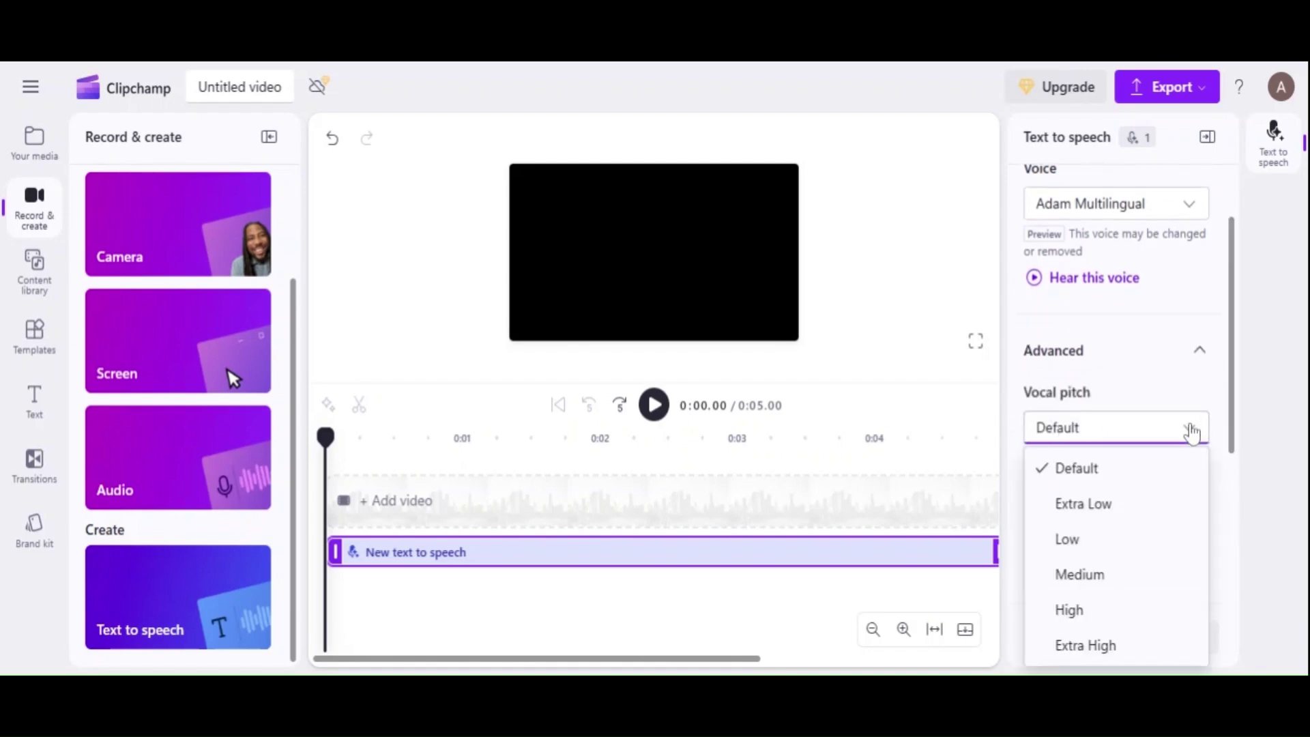
scroll(1239, 410, "down", 2)
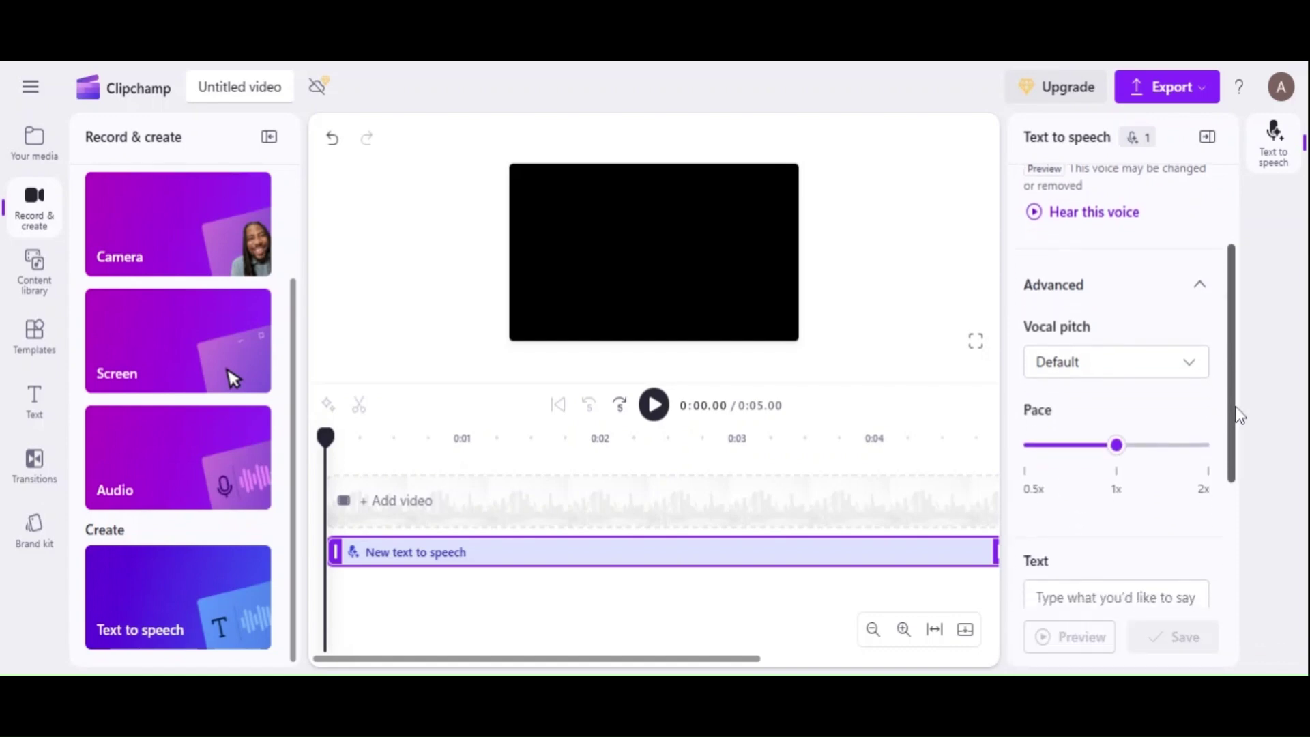
scroll(1239, 413, "down", 1)
left_click(1190, 336)
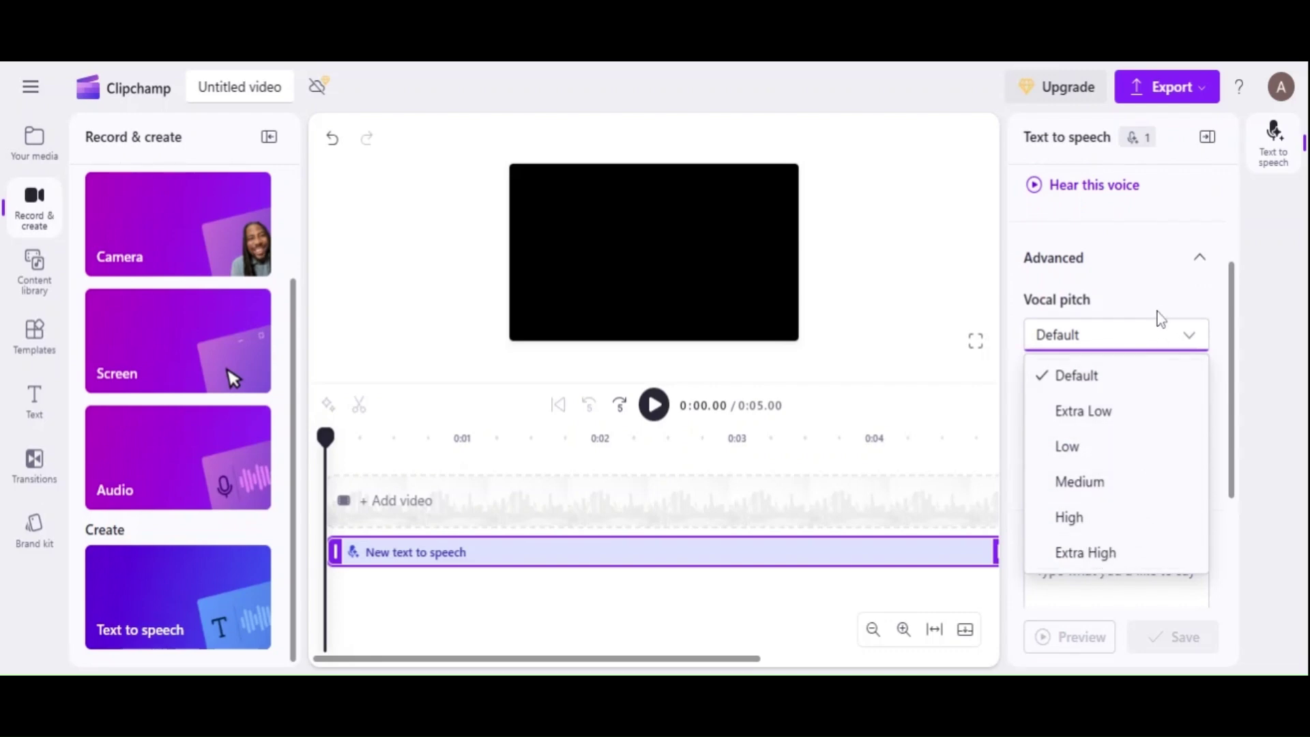
left_click(1176, 308)
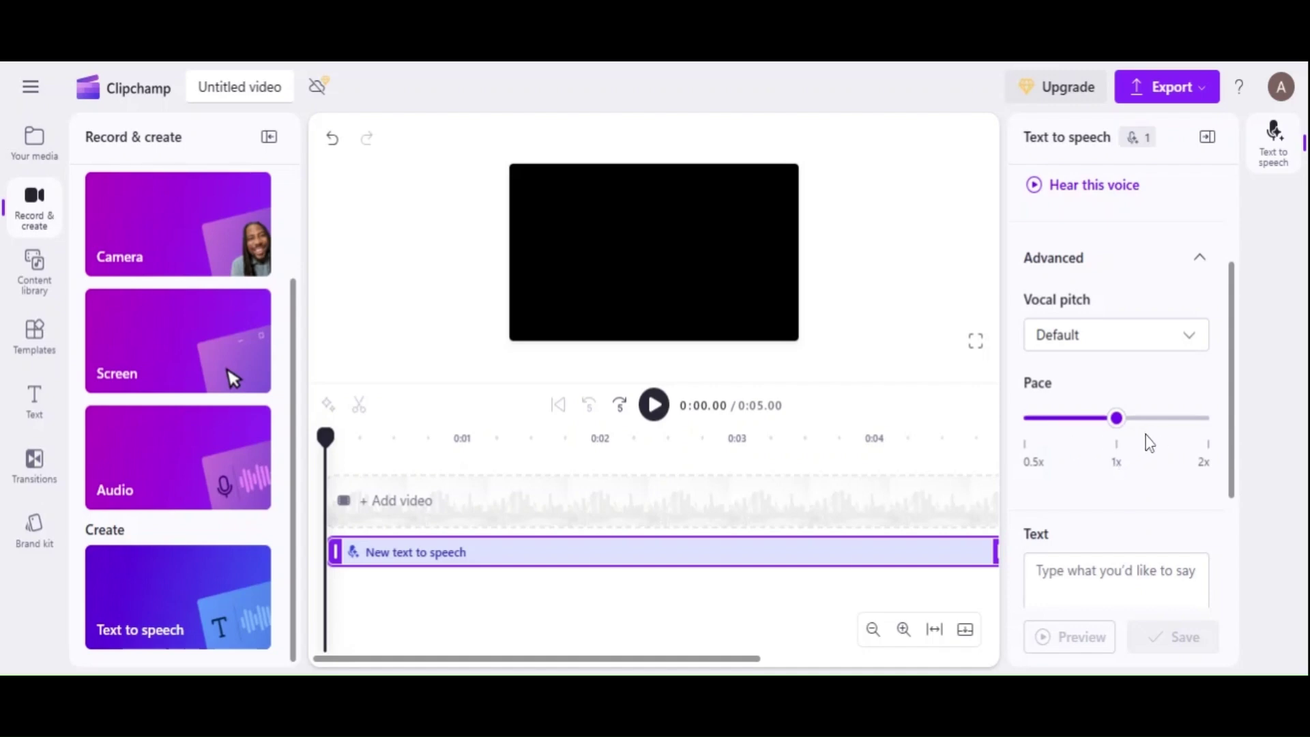
Enter a short greeting dialogue between two named people, containing "How are you." and "how about you.", as the speech text and preview it.
left_click_drag(1237, 355, 1233, 437)
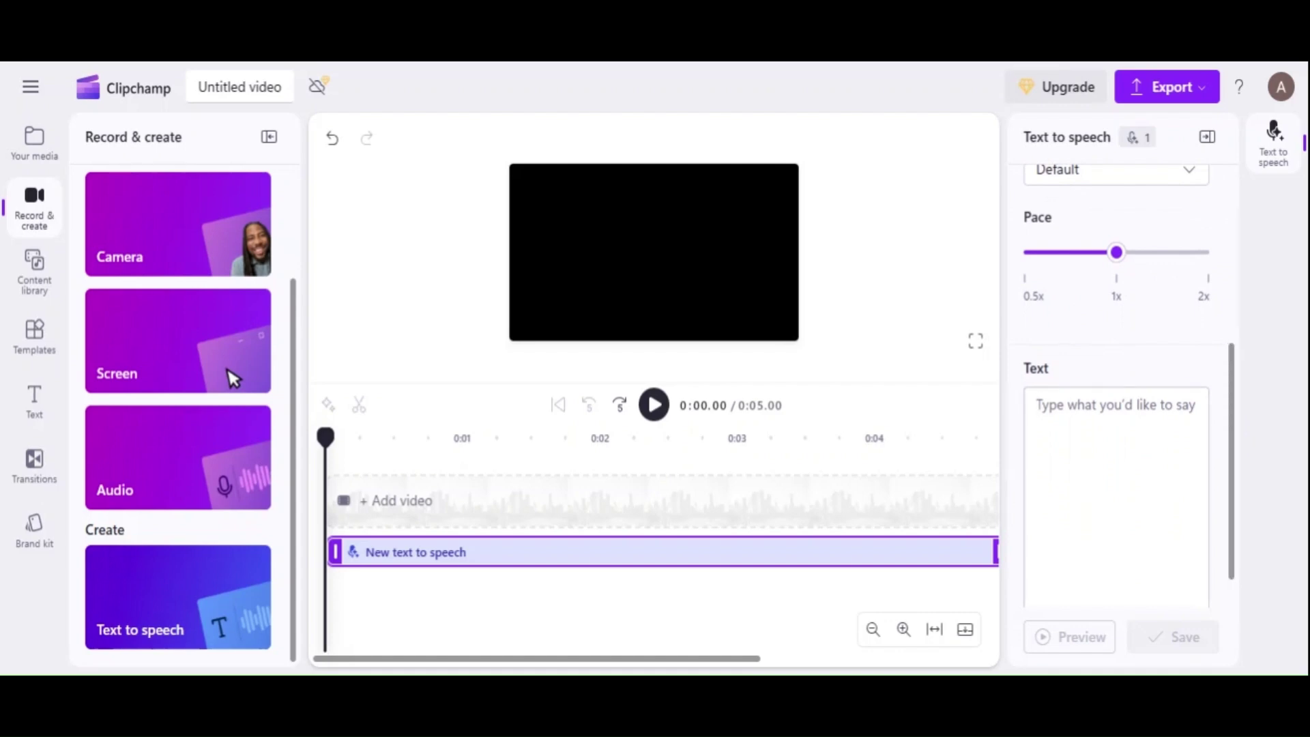
type("He")
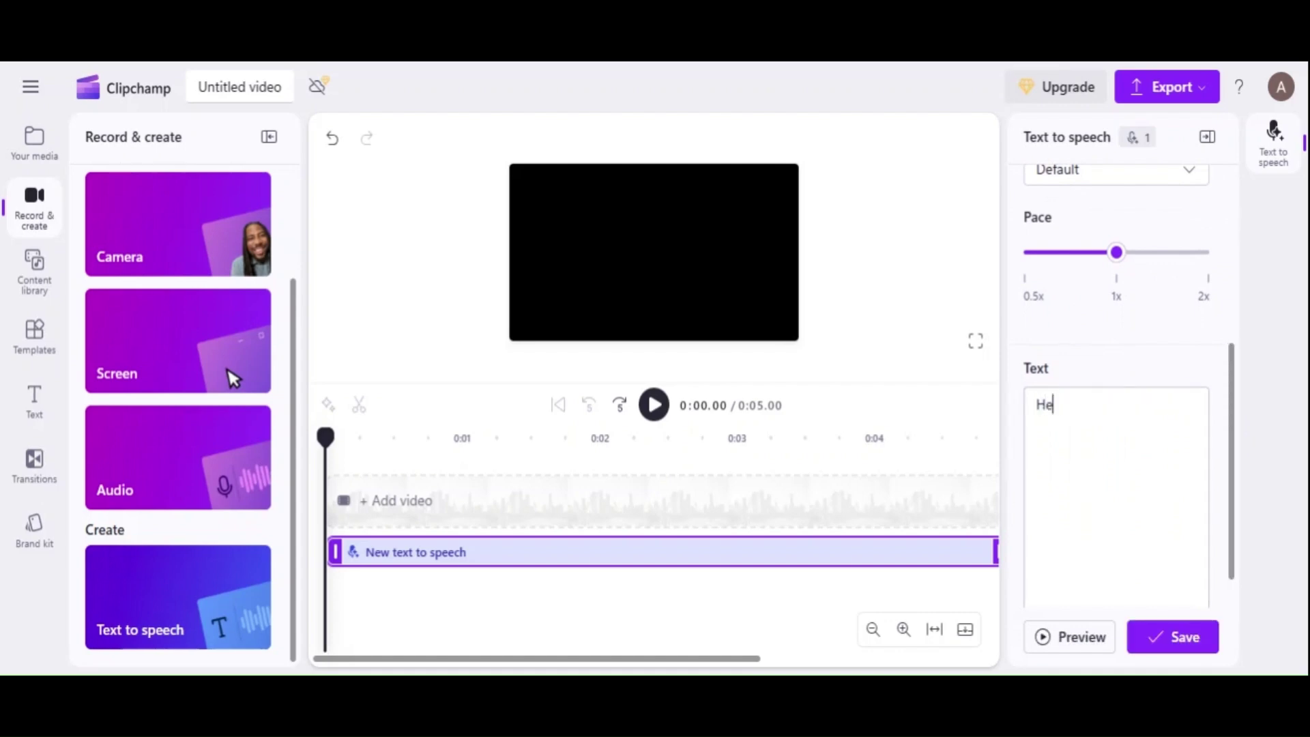
type("y Sam. How are you")
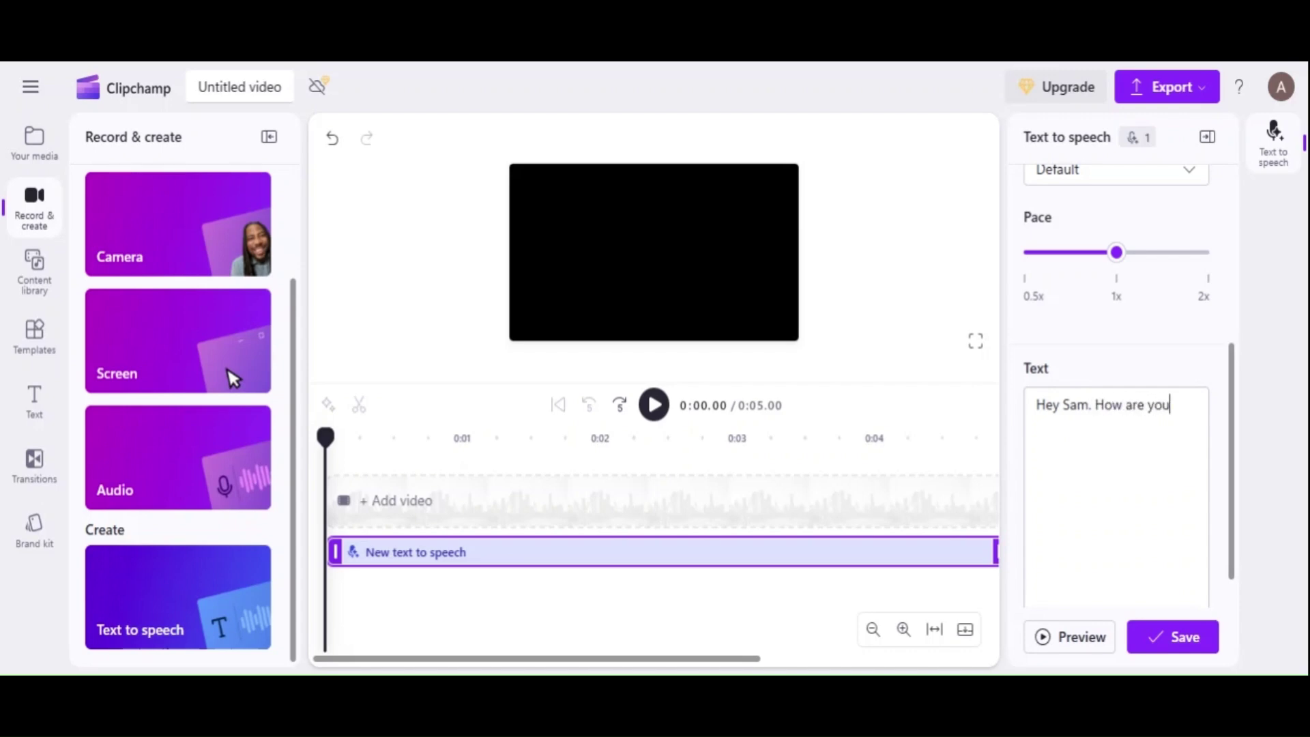
type(". Sam I am good Rahul")
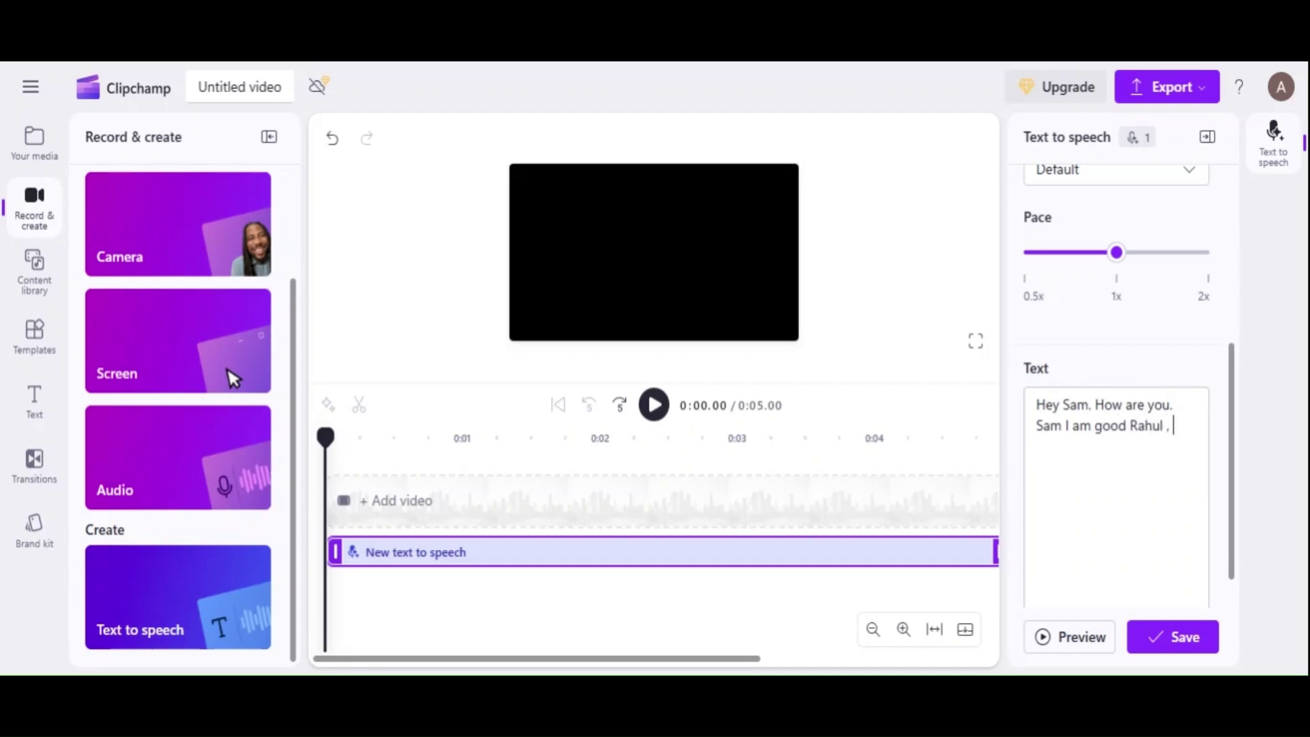
type(" , how about you.")
left_click(1043, 639)
left_click_drag(1130, 448, 1002, 407)
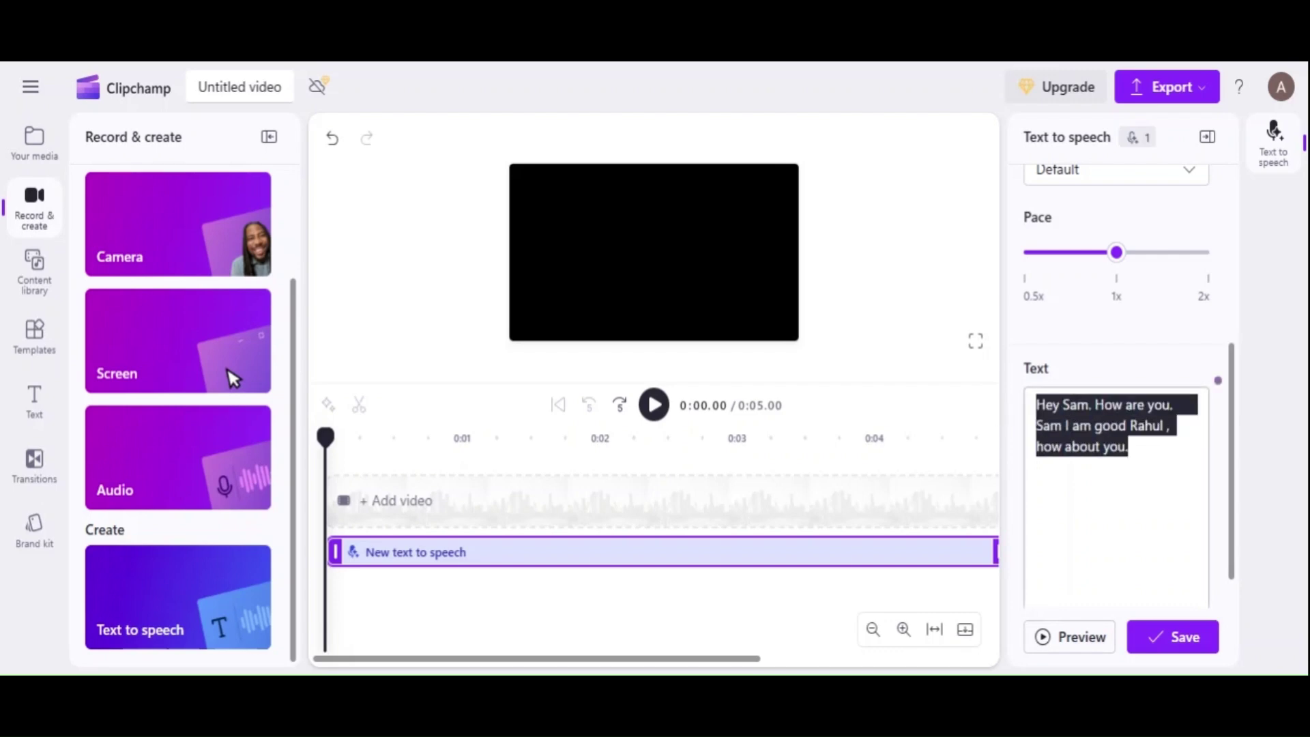
left_click(1129, 447)
mouse_move(1237, 410)
left_mouse_down()
mouse_move(1240, 476)
mouse_move(1231, 413)
left_mouse_up()
left_click_drag(1129, 454, 1002, 417)
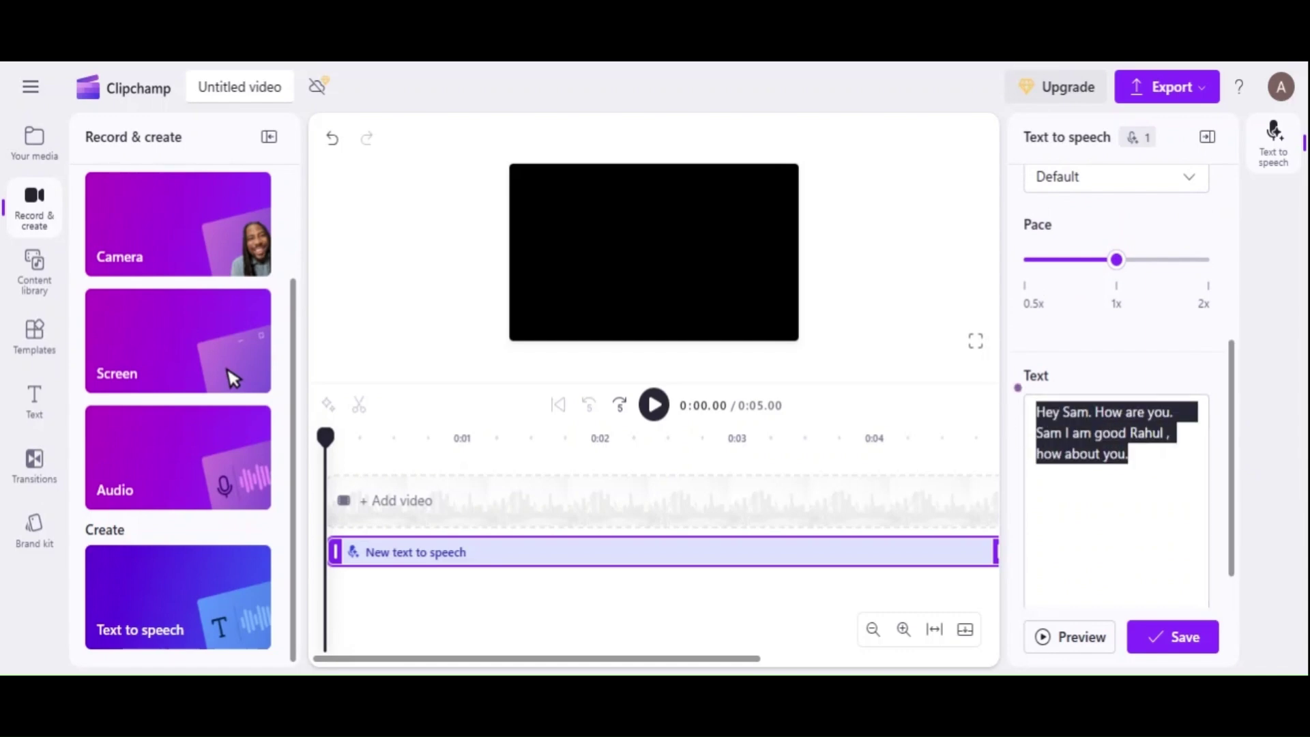
left_click_drag(1232, 385, 1244, 497)
left_click(1130, 281)
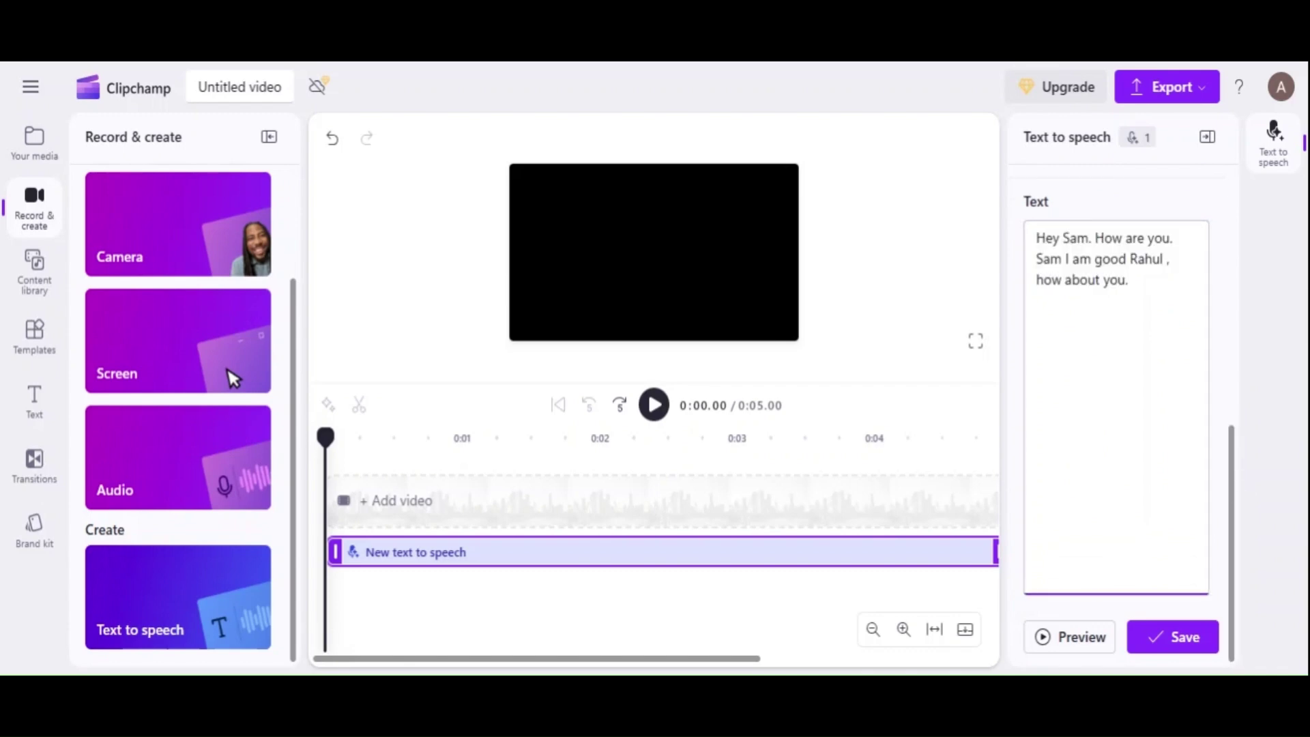
Save the text to speech clip and review the generated narration by playing and scrubbing it on the timeline.
left_click(1174, 639)
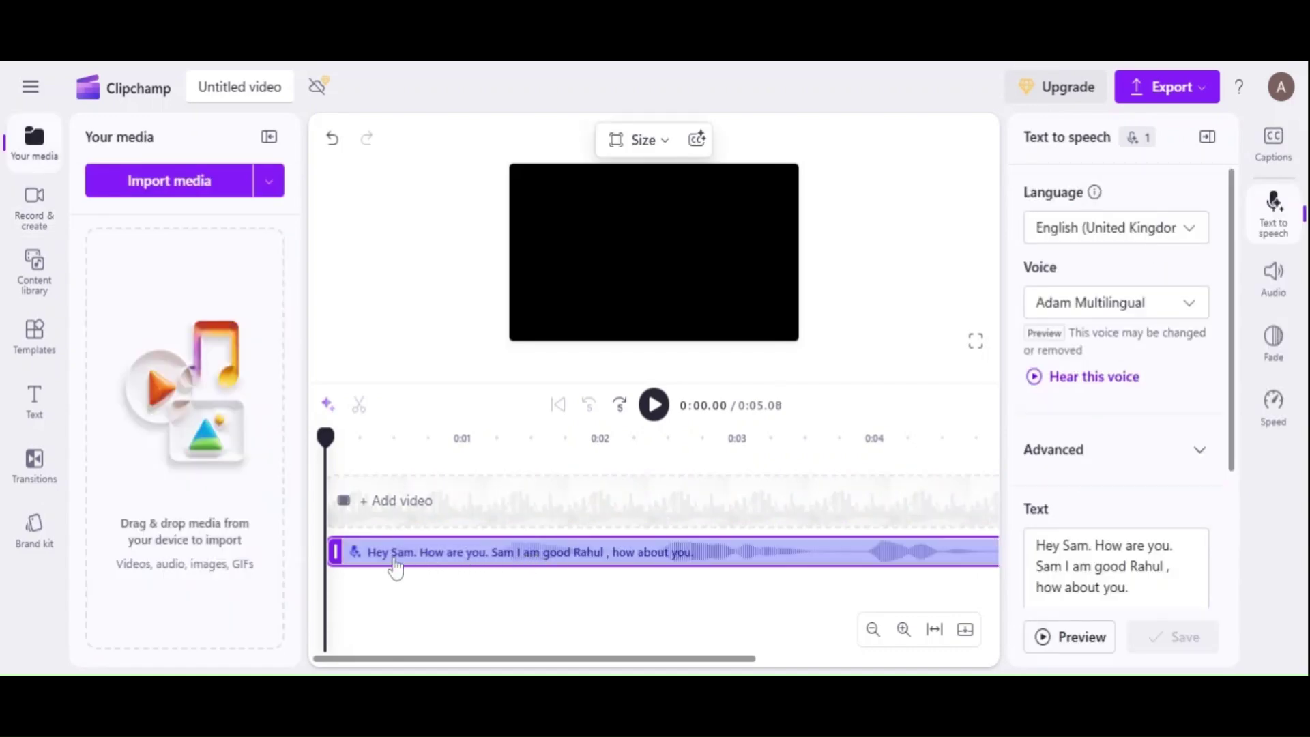
left_click(654, 406)
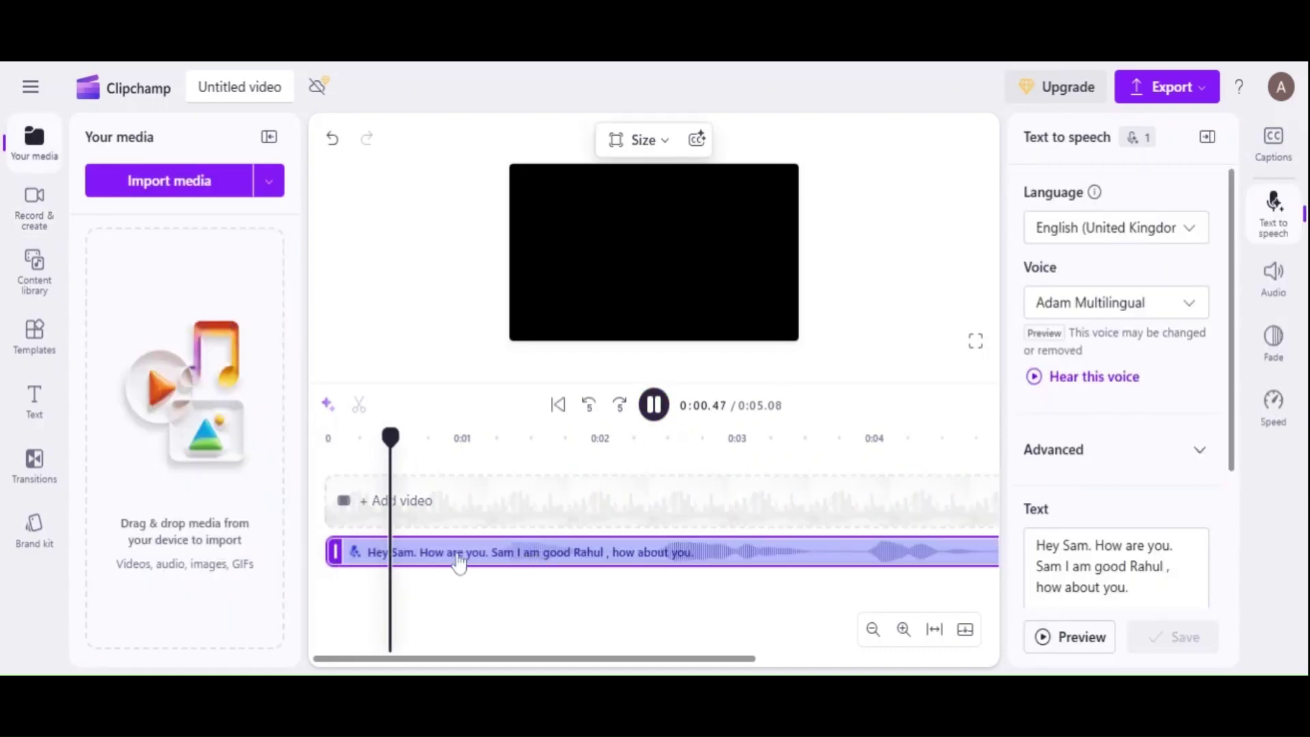
right_click(356, 570)
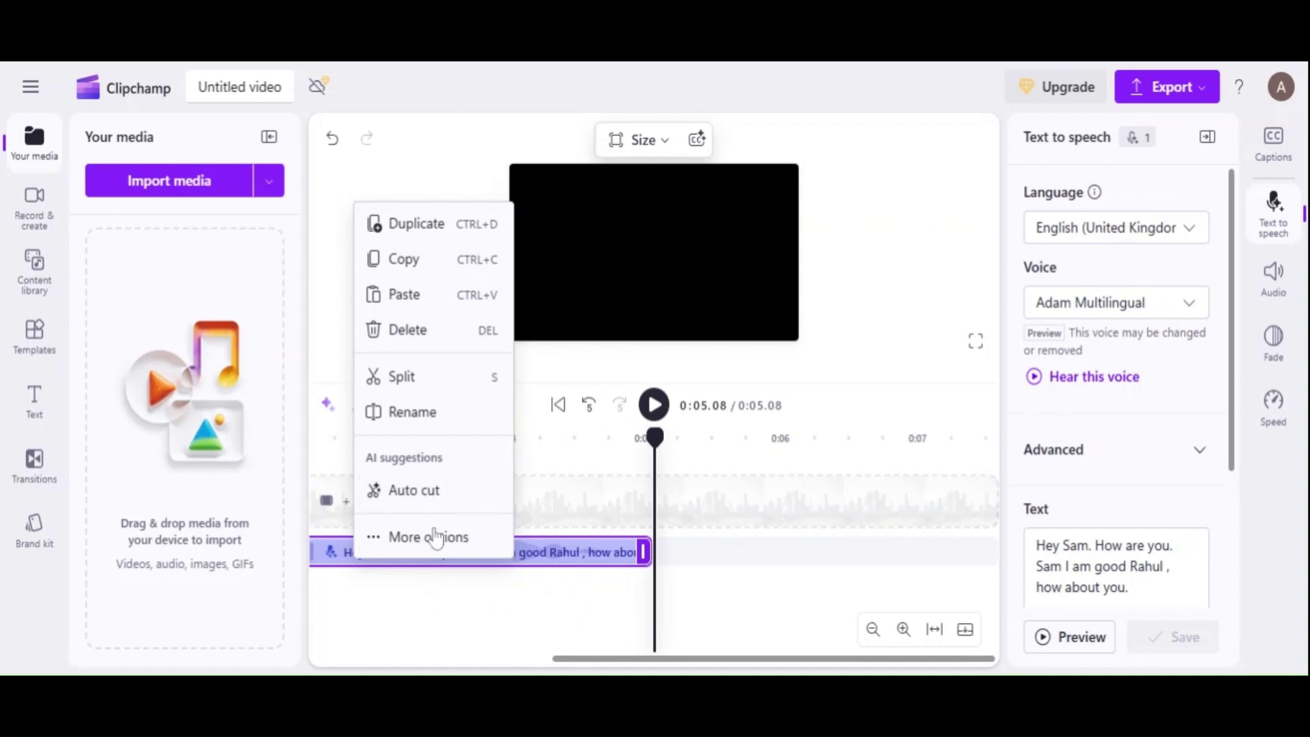
left_click(464, 539)
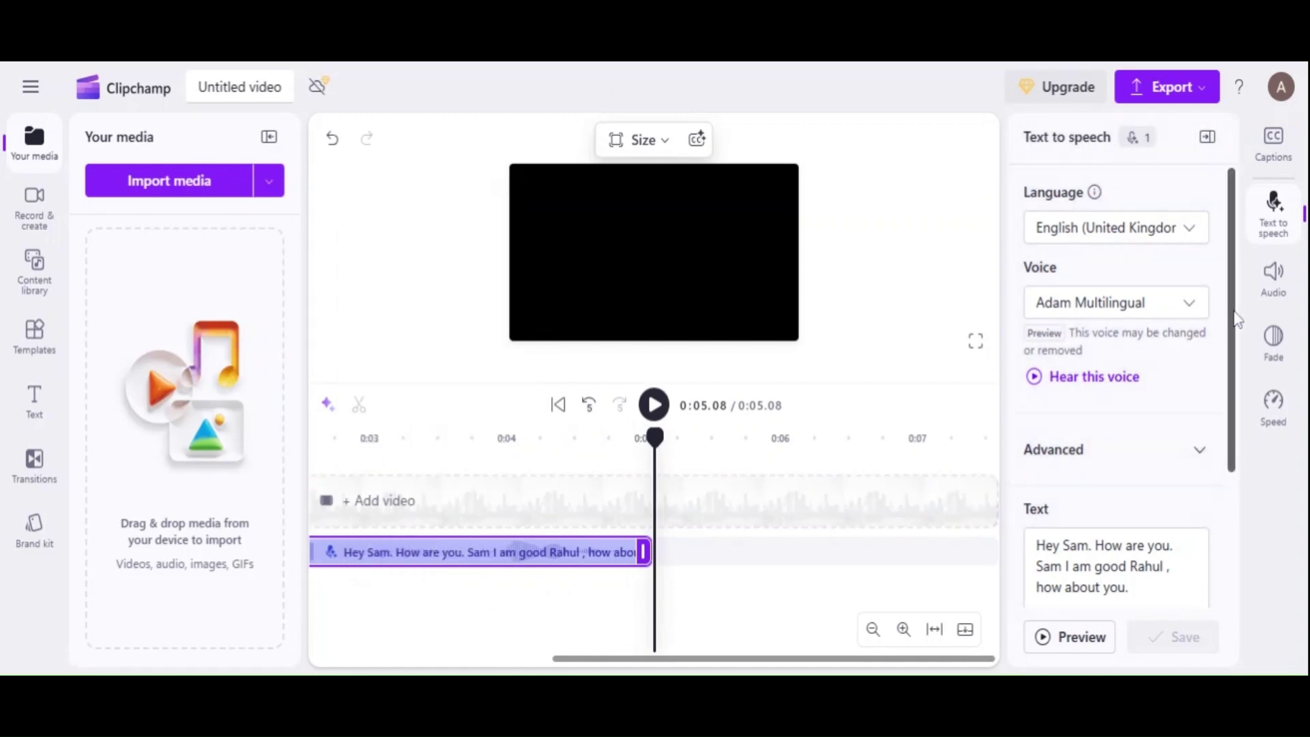
left_click_drag(1238, 320, 1242, 510)
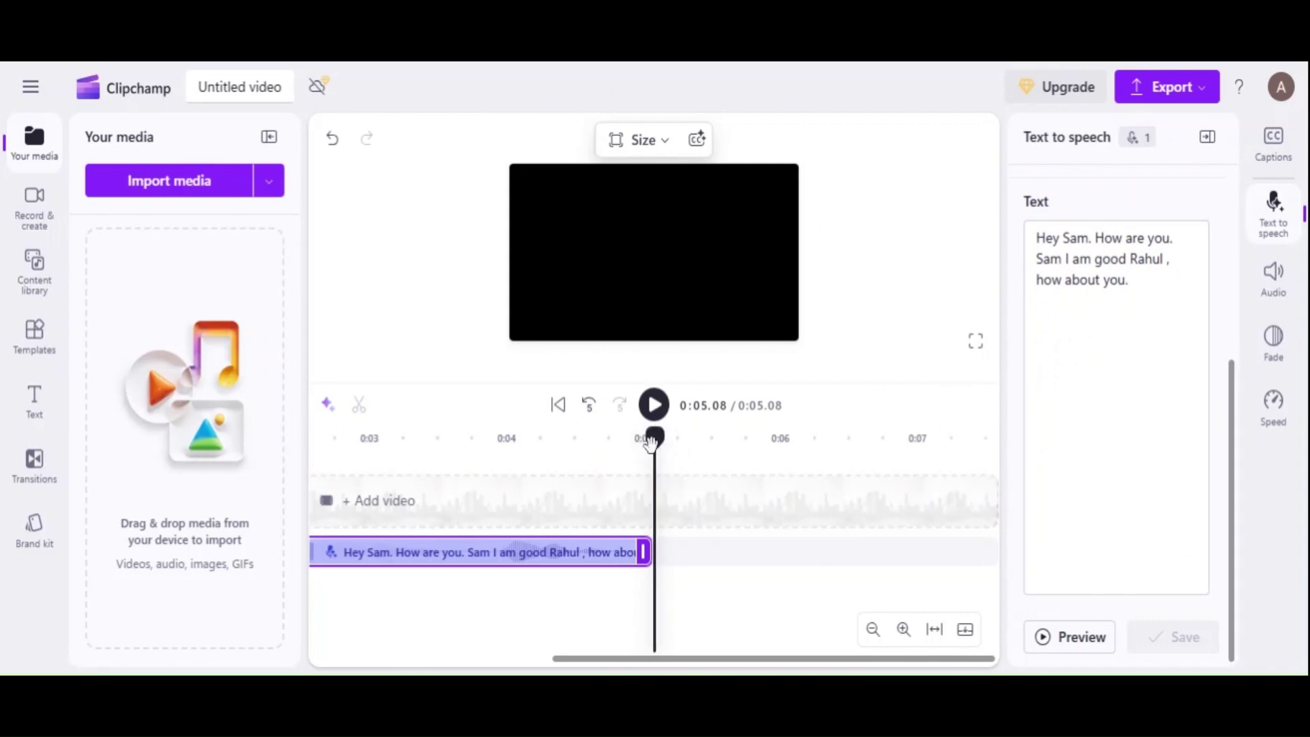
left_click_drag(642, 447, 316, 485)
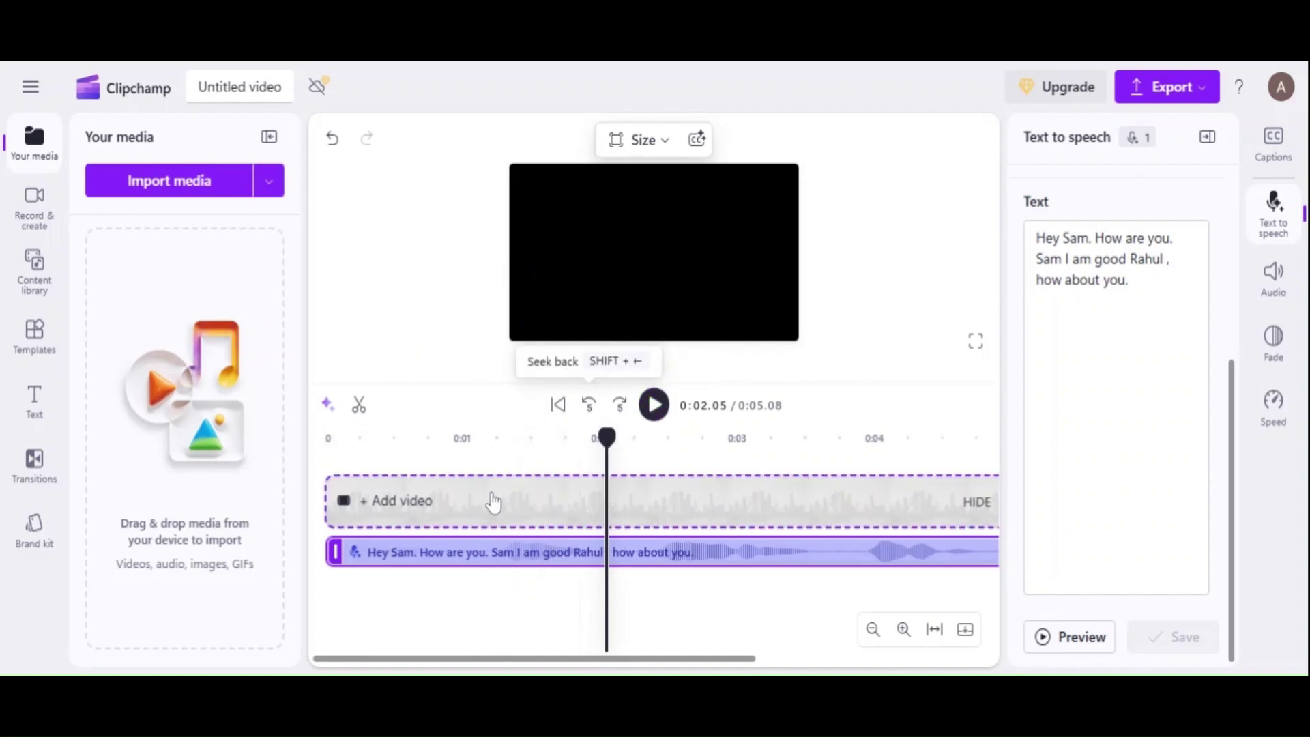
Export the video at 480p and rename it demo3.
left_click(1194, 95)
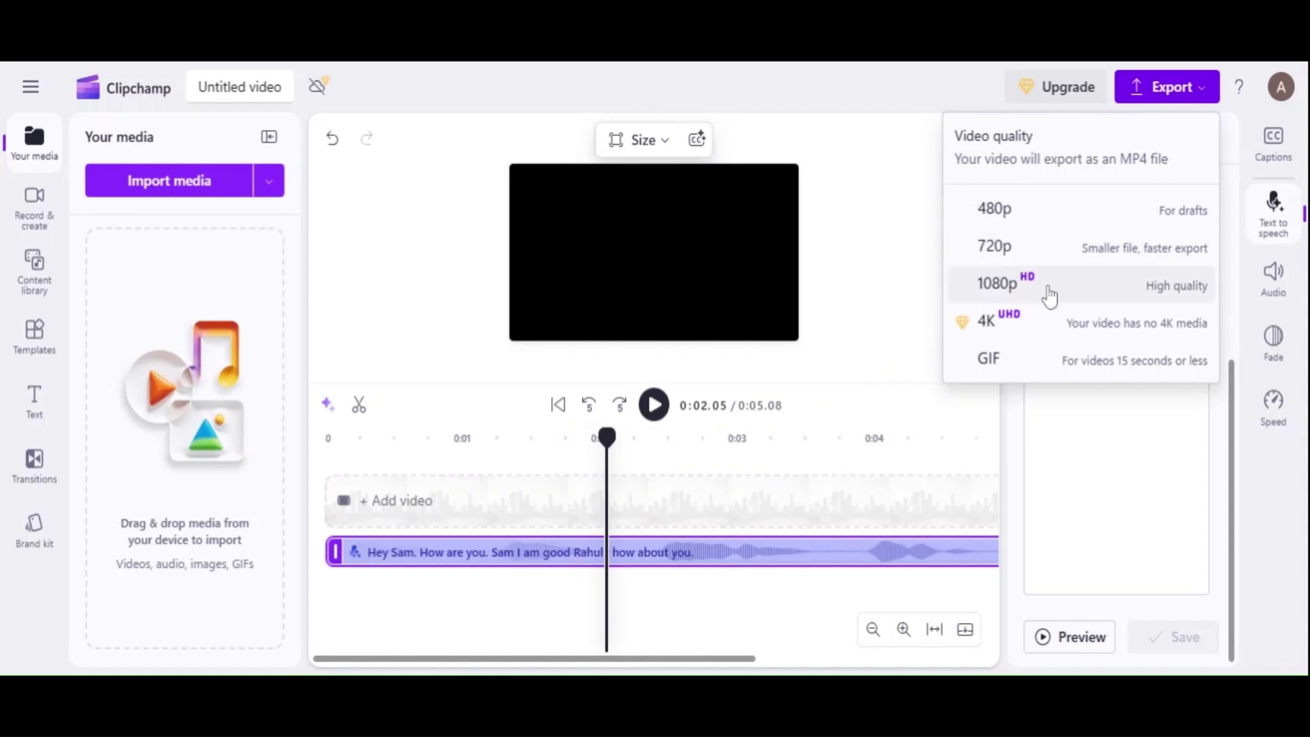
left_click(1021, 215)
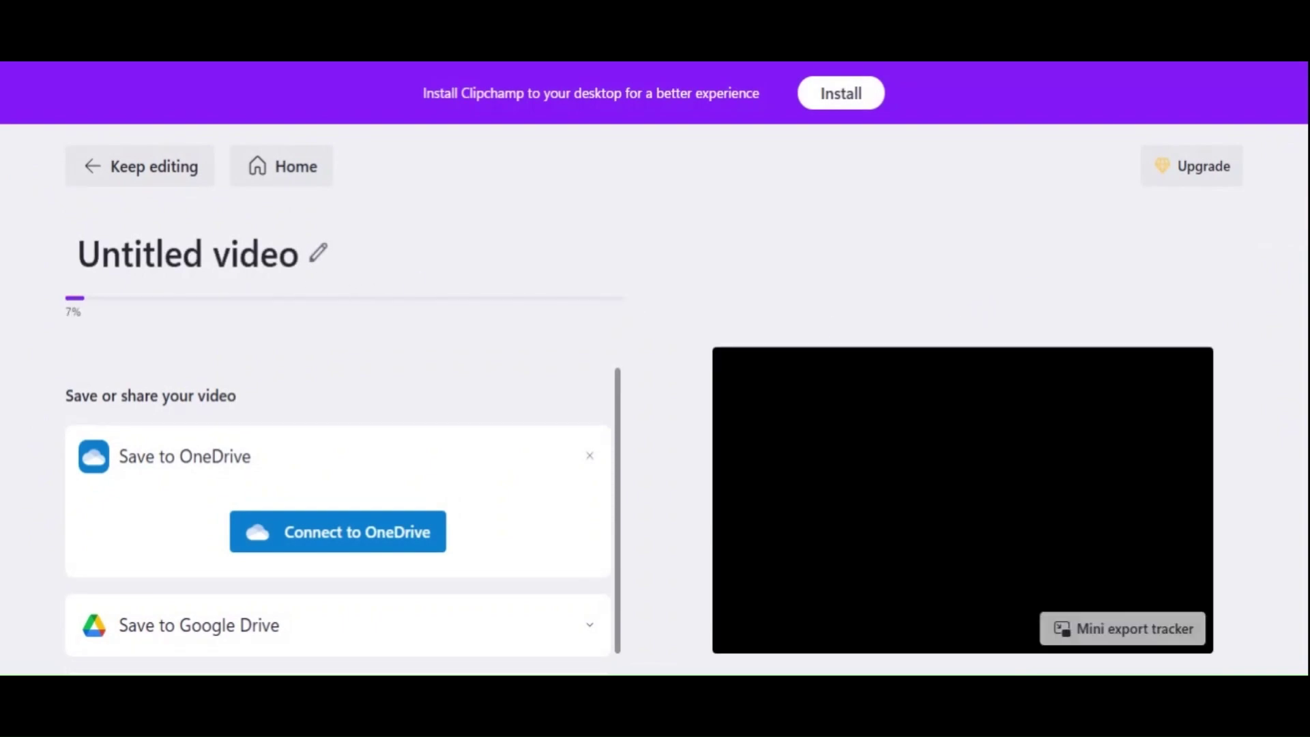
key("ctrl+a")
type("de")
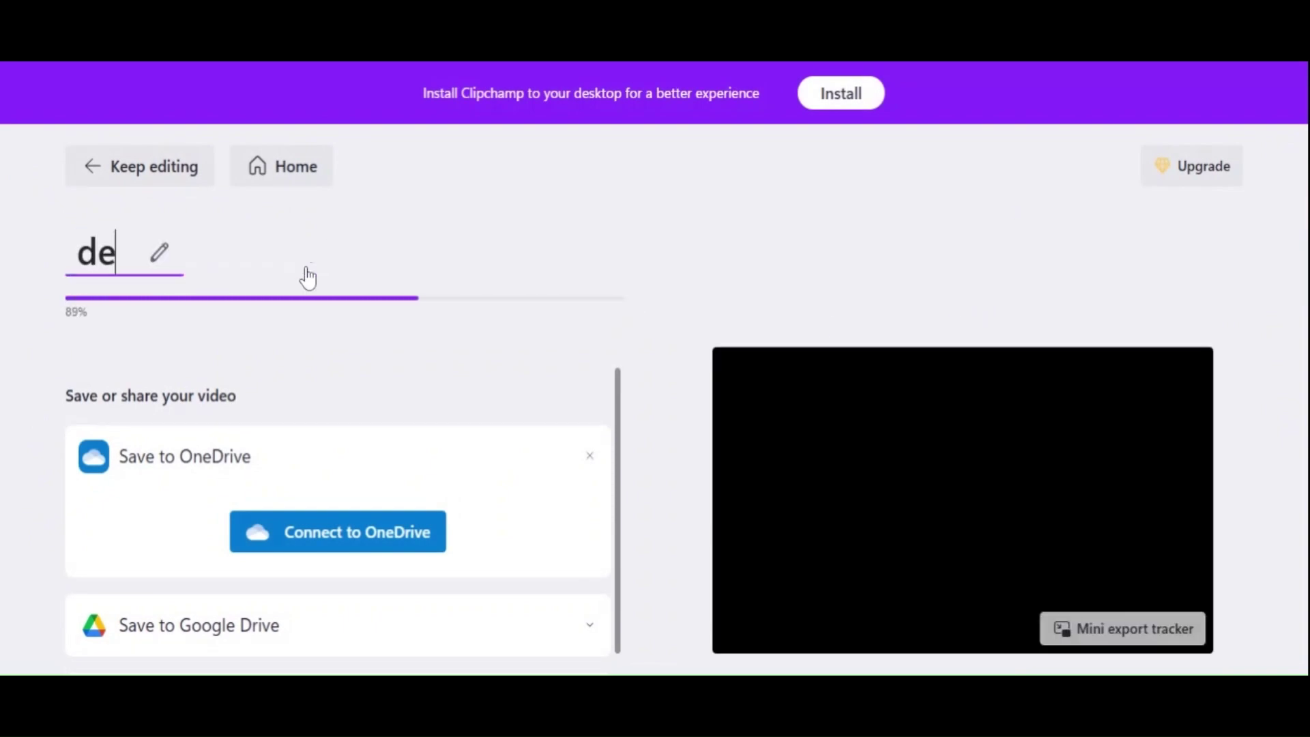
type("mo3")
key("Return")
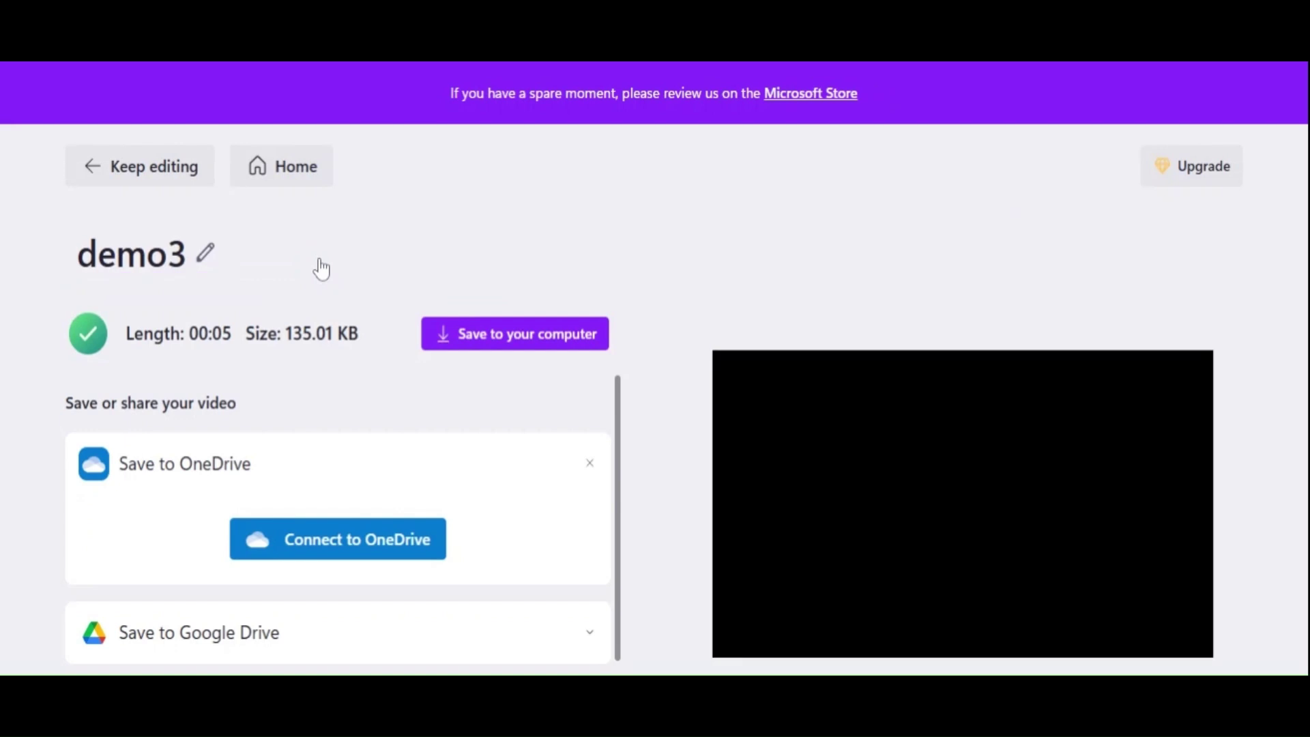